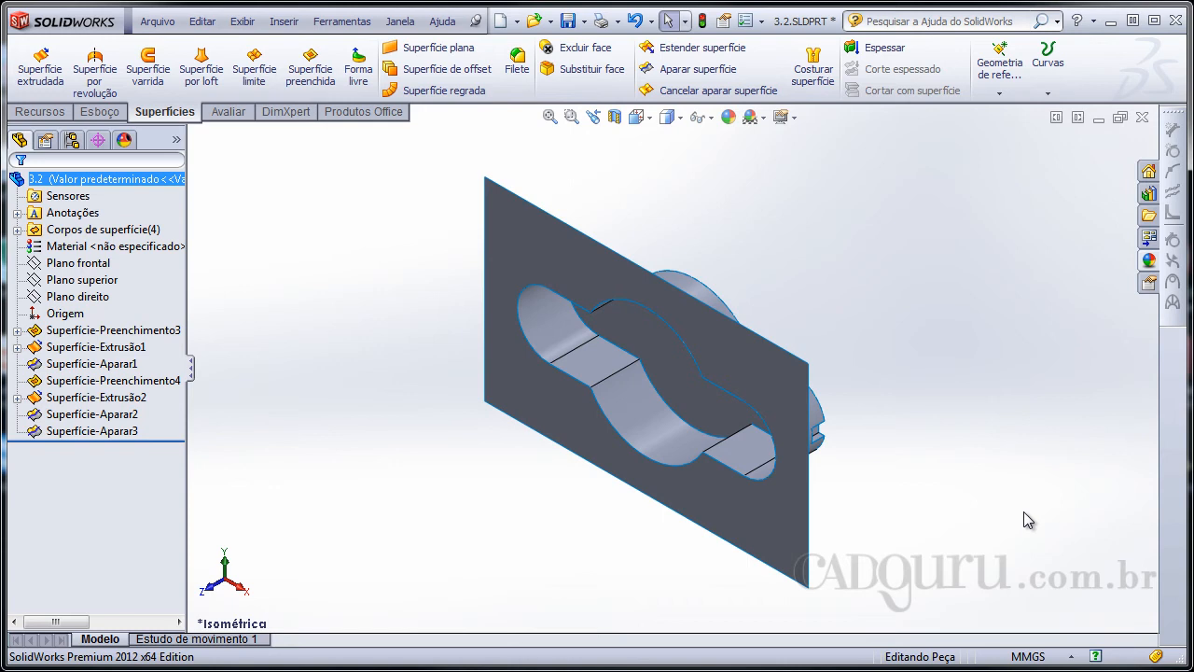
# - Expand the surface bodies folder and examine the individual trimmed surface bodies in the model
pyautogui.moveTo(709, 420); pyautogui.dragTo(782, 227, button='middle')
pyautogui.moveTo(726, 159); pyautogui.dragTo(544, 168, button='middle')
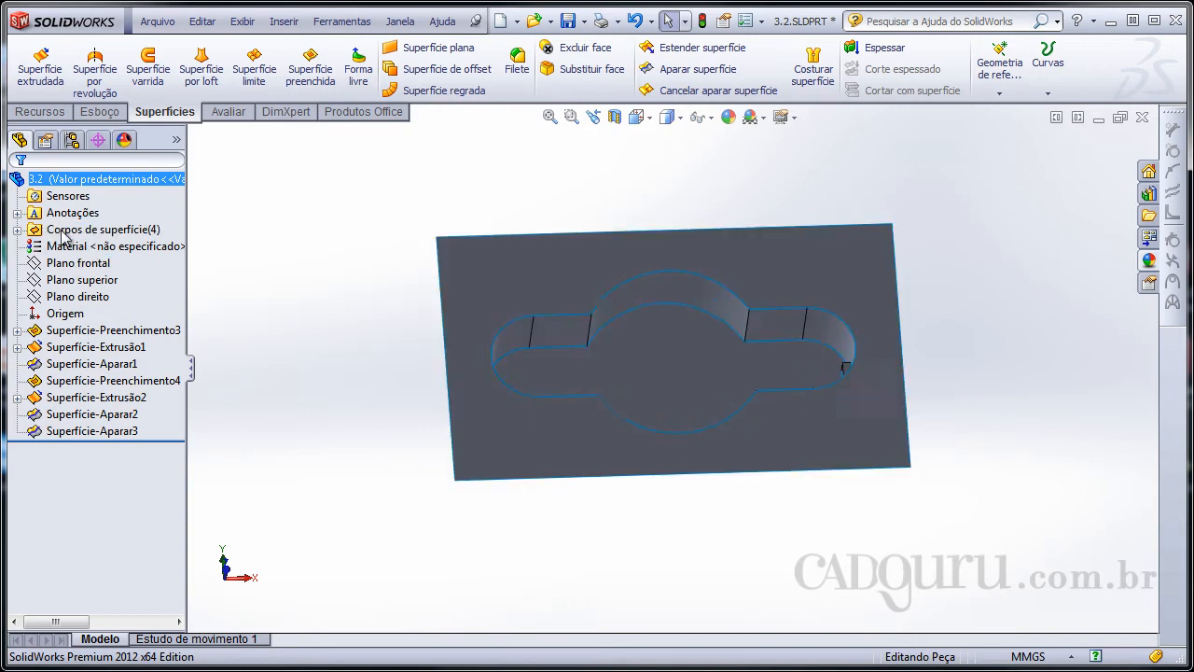
pyautogui.moveTo(379, 269); pyautogui.dragTo(214, 248, button='middle')
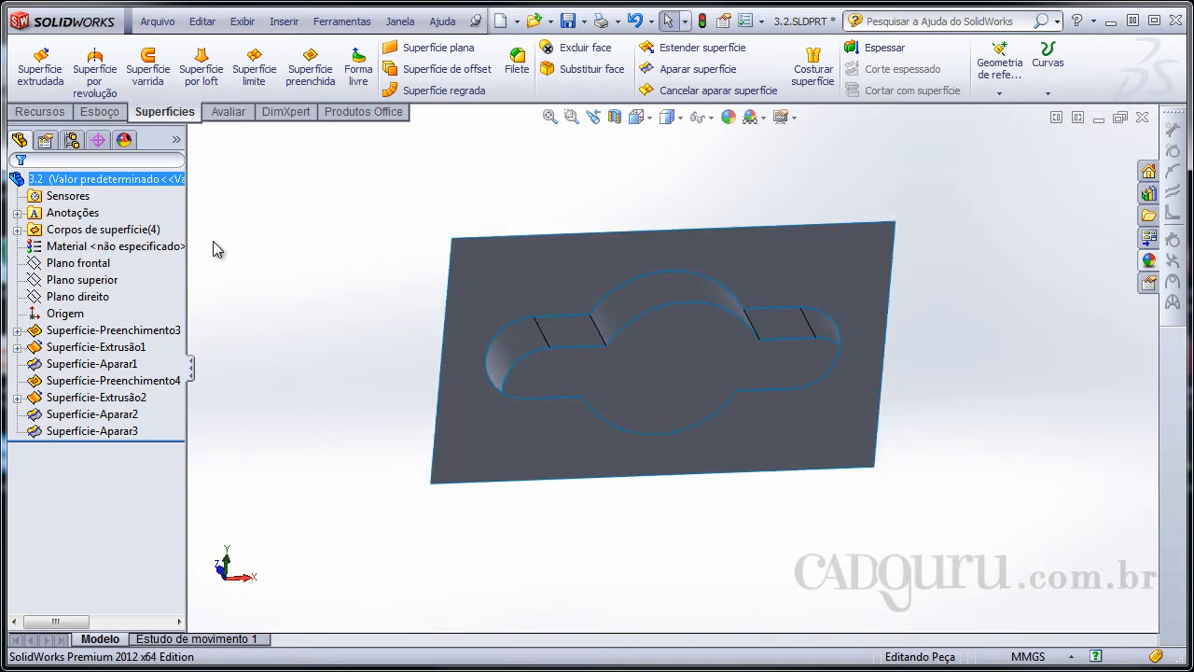
pyautogui.click(17, 228)
pyautogui.moveTo(378, 249); pyautogui.dragTo(541, 348, button='middle')
pyautogui.click(140, 230)
pyautogui.click(130, 246)
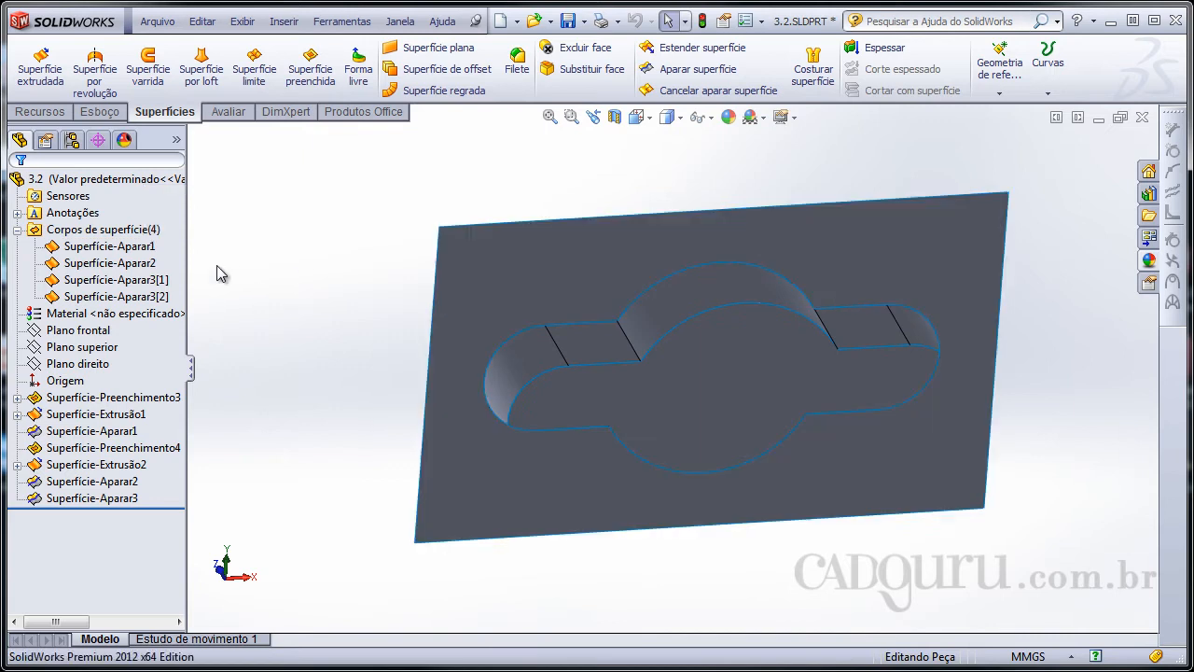
pyautogui.click(130, 263)
pyautogui.moveTo(360, 280); pyautogui.dragTo(861, 353, button='middle')
pyautogui.scroll(-5, 694, 336)
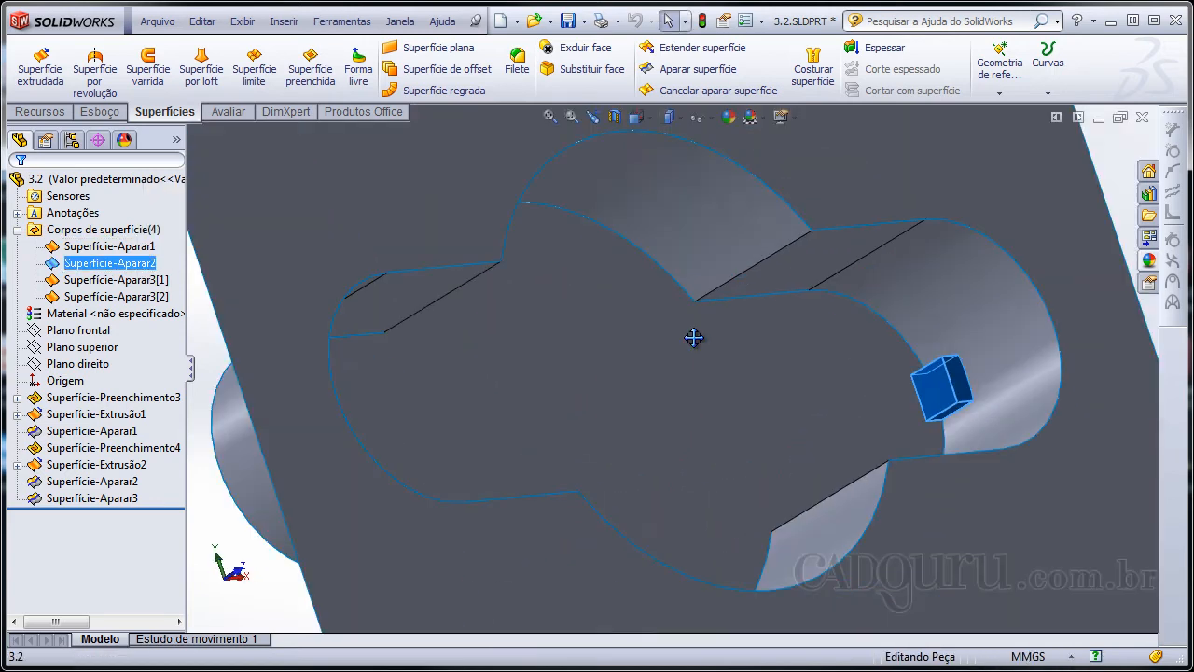
pyautogui.click(268, 322)
pyautogui.moveTo(268, 322); pyautogui.dragTo(411, 184, button='middle')
pyautogui.click(476, 336)
pyautogui.press('Escape')
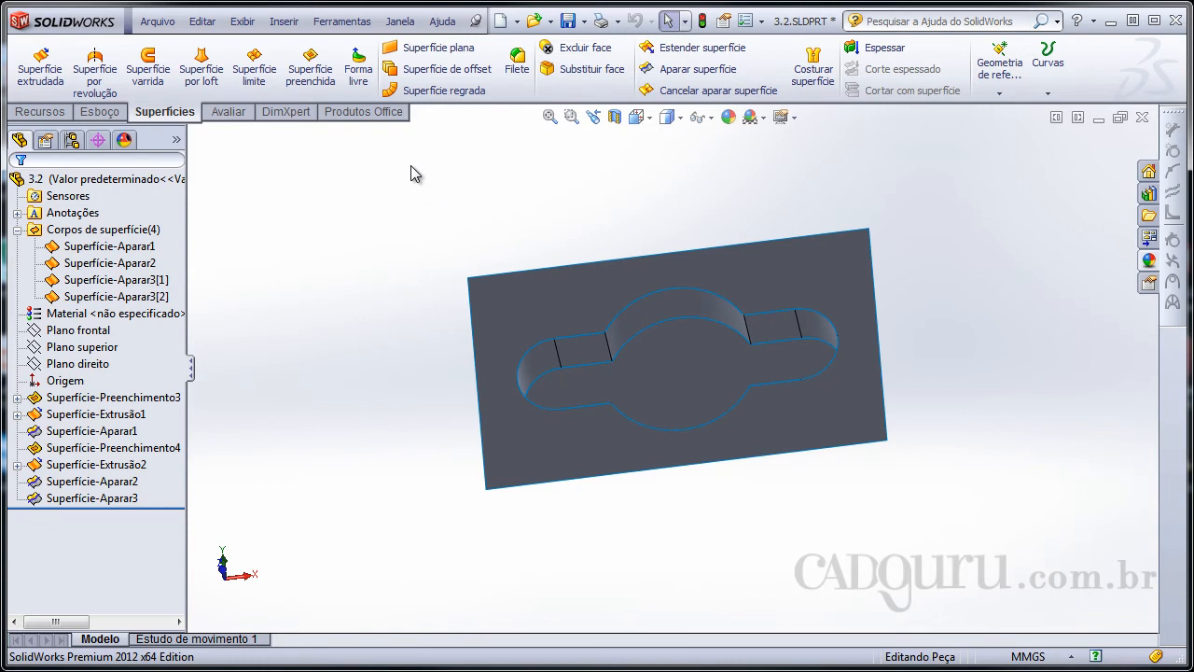
pyautogui.click(518, 60)
pyautogui.scroll(-3, 682, 253)
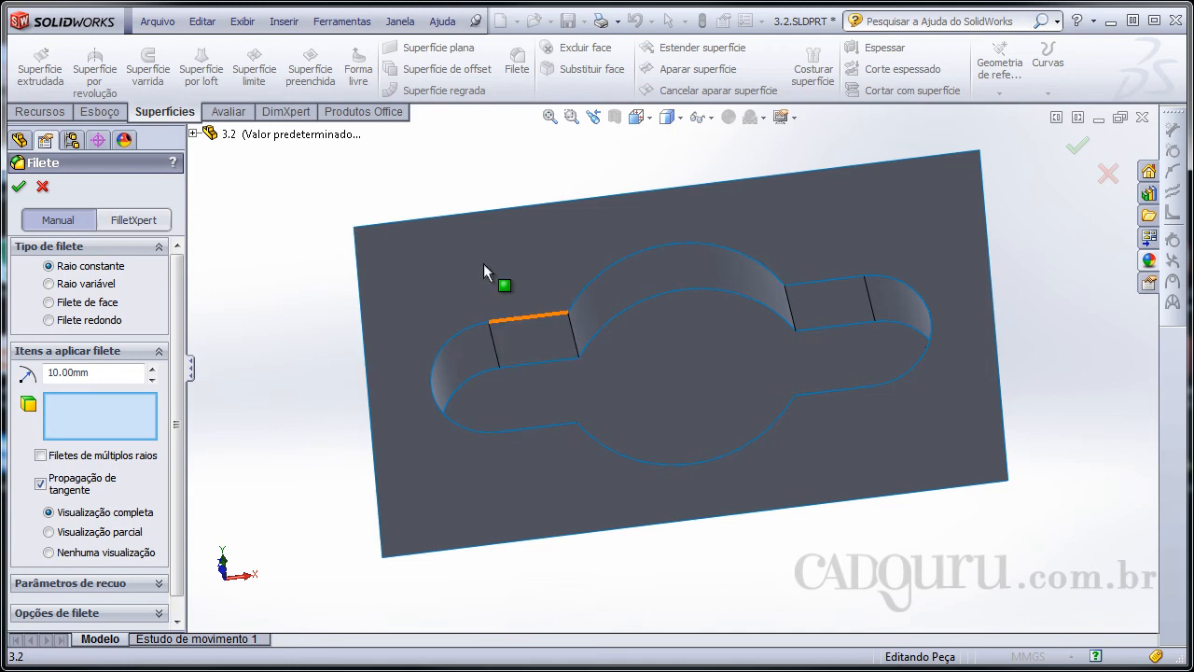
pyautogui.press('f')
pyautogui.click(42, 187)
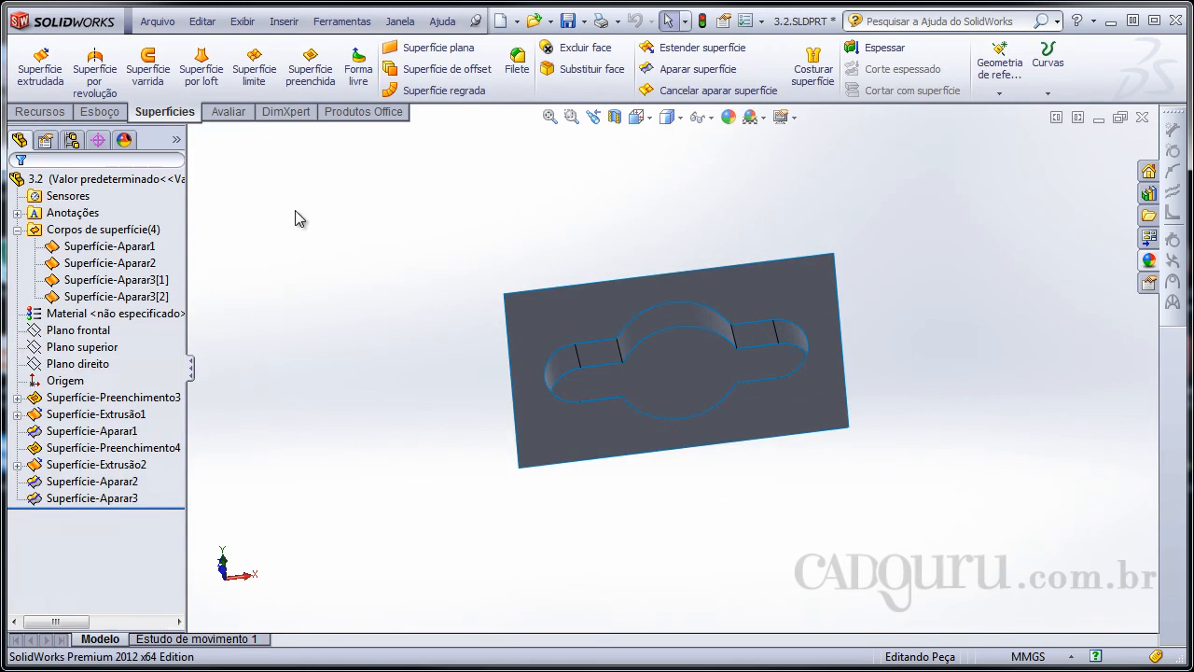
# - Knit all four surface bodies into a single surface, with gap control turned off
pyautogui.moveTo(452, 241); pyautogui.dragTo(512, 230, button='middle')
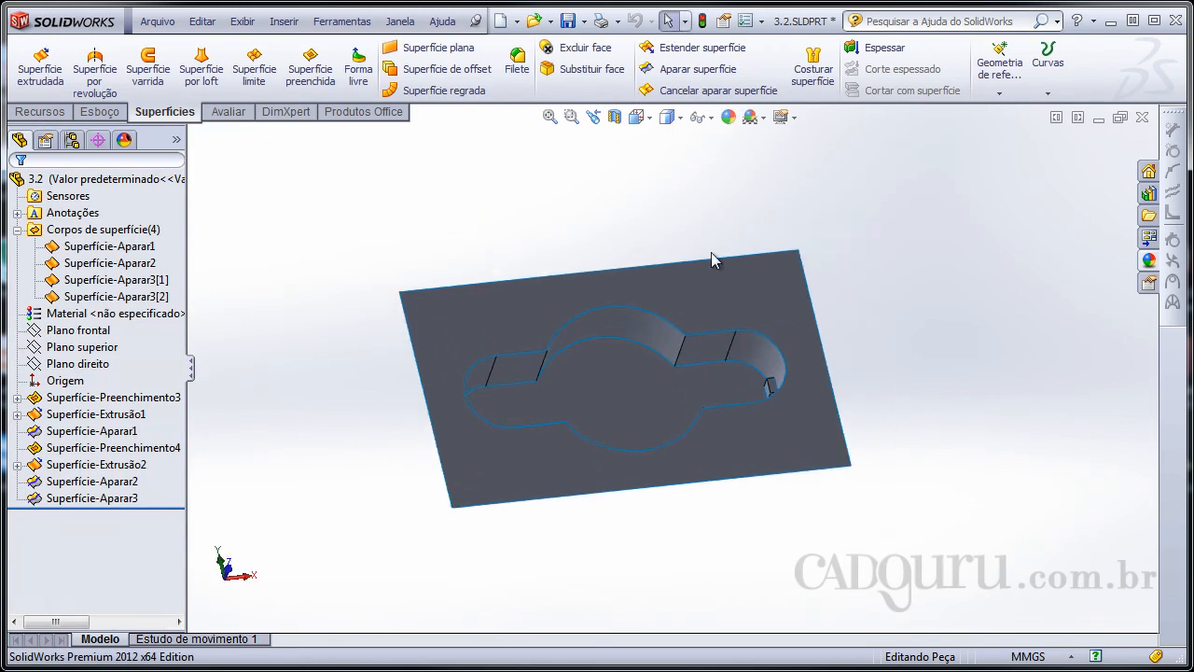
pyautogui.click(813, 68)
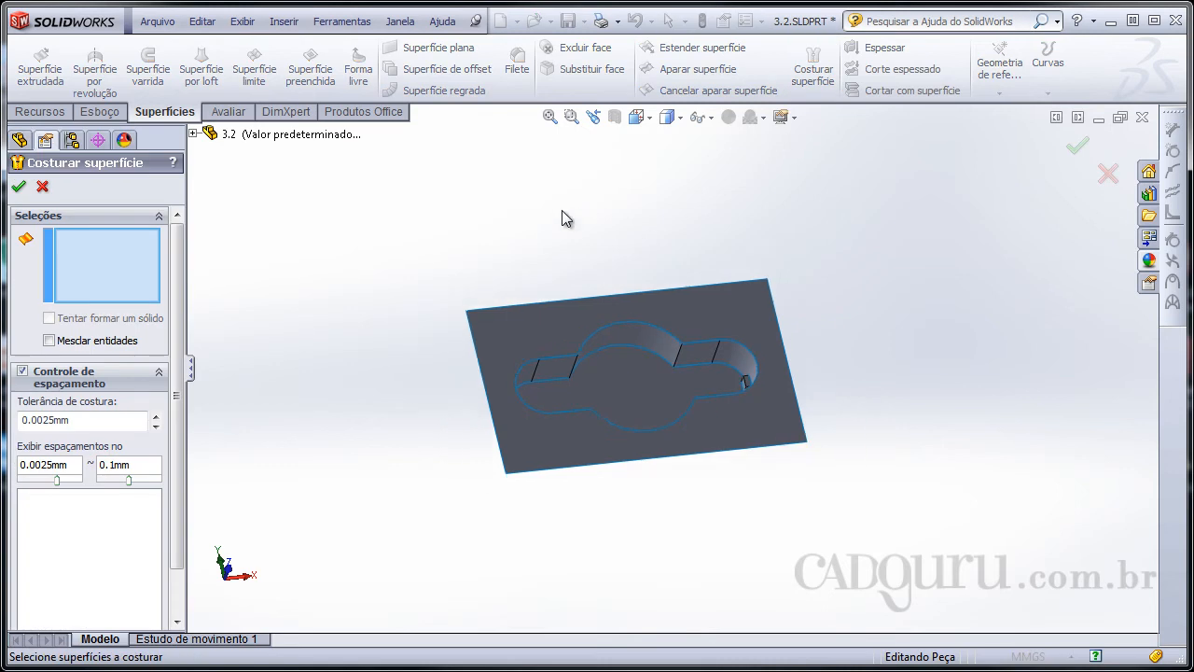
pyautogui.click(79, 382)
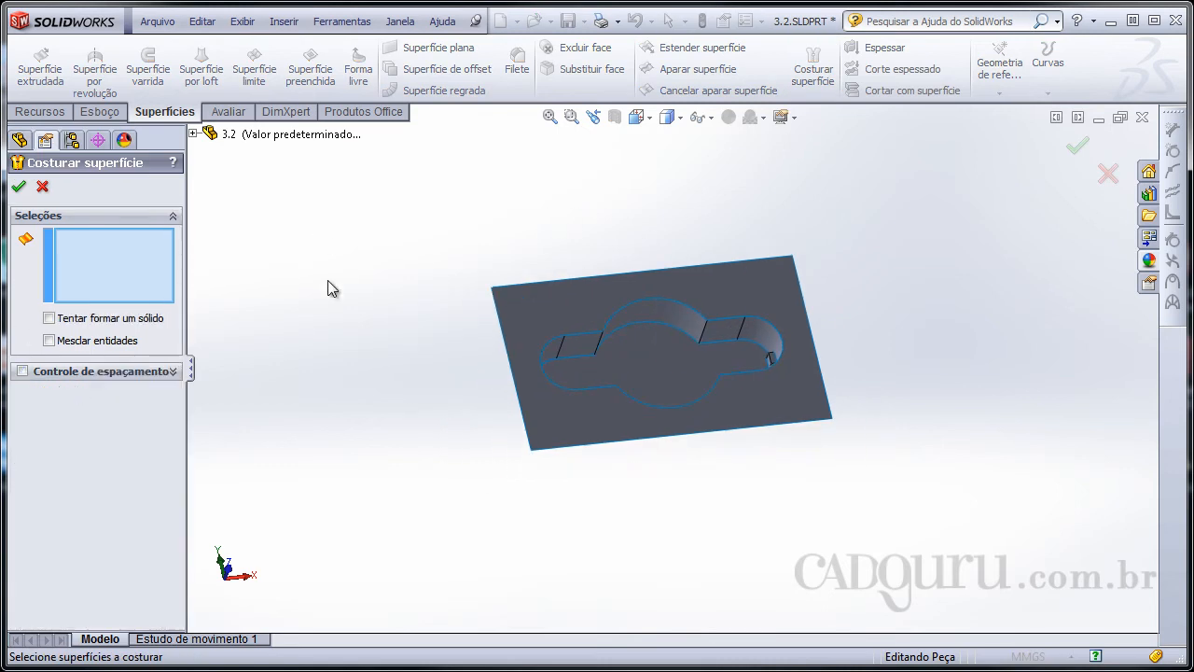
pyautogui.moveTo(328, 280); pyautogui.dragTo(338, 240, button='middle')
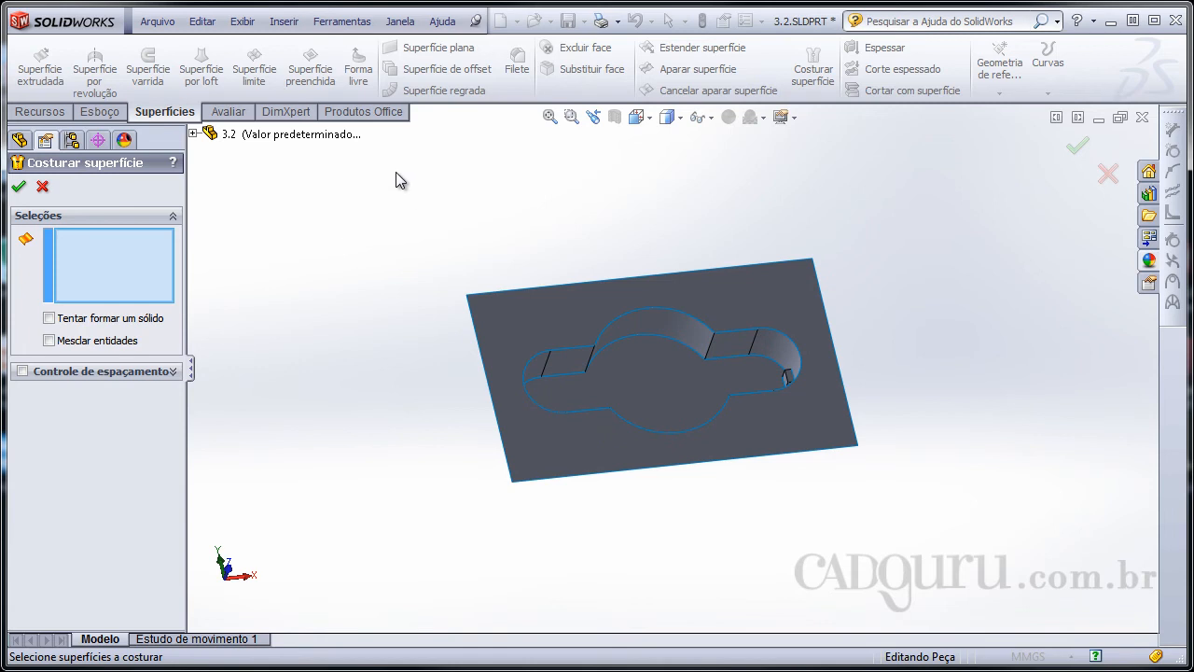
pyautogui.moveTo(398, 176); pyautogui.dragTo(971, 565)
pyautogui.rightClick(959, 289)
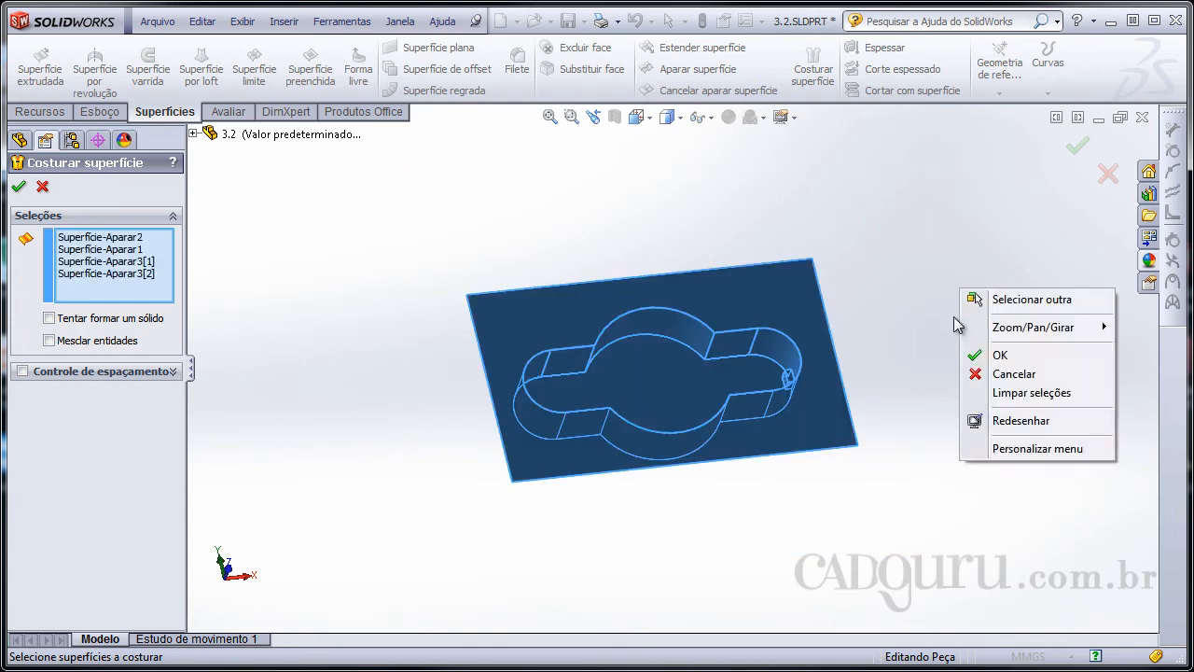
pyautogui.click(992, 354)
# - Start a 10 mm constant-radius fillet on the upper arc edge and the tangent edges of the right slot end on the plate's front face
pyautogui.scroll(-4, 749, 345)
pyautogui.moveTo(749, 346); pyautogui.dragTo(722, 287, button='middle')
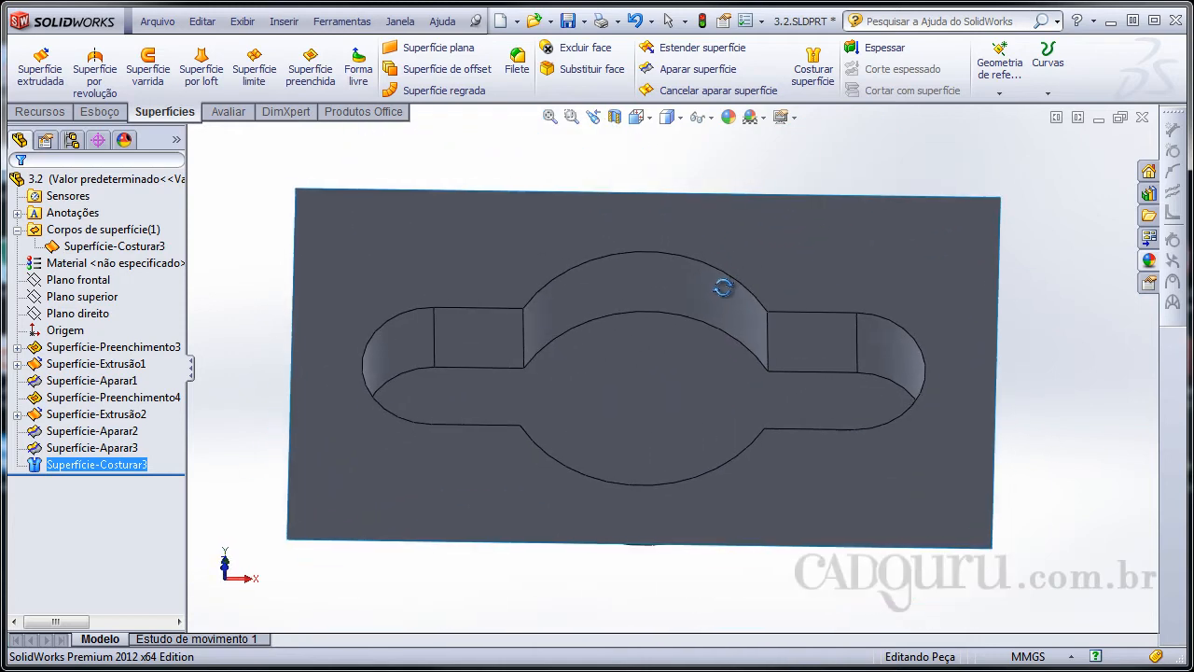
pyautogui.scroll(2, 643, 301)
pyautogui.keyDown('ctrl'); pyautogui.moveTo(643, 301); pyautogui.dragTo(723, 313, button='middle'); pyautogui.keyUp('ctrl')
pyautogui.click(634, 212)
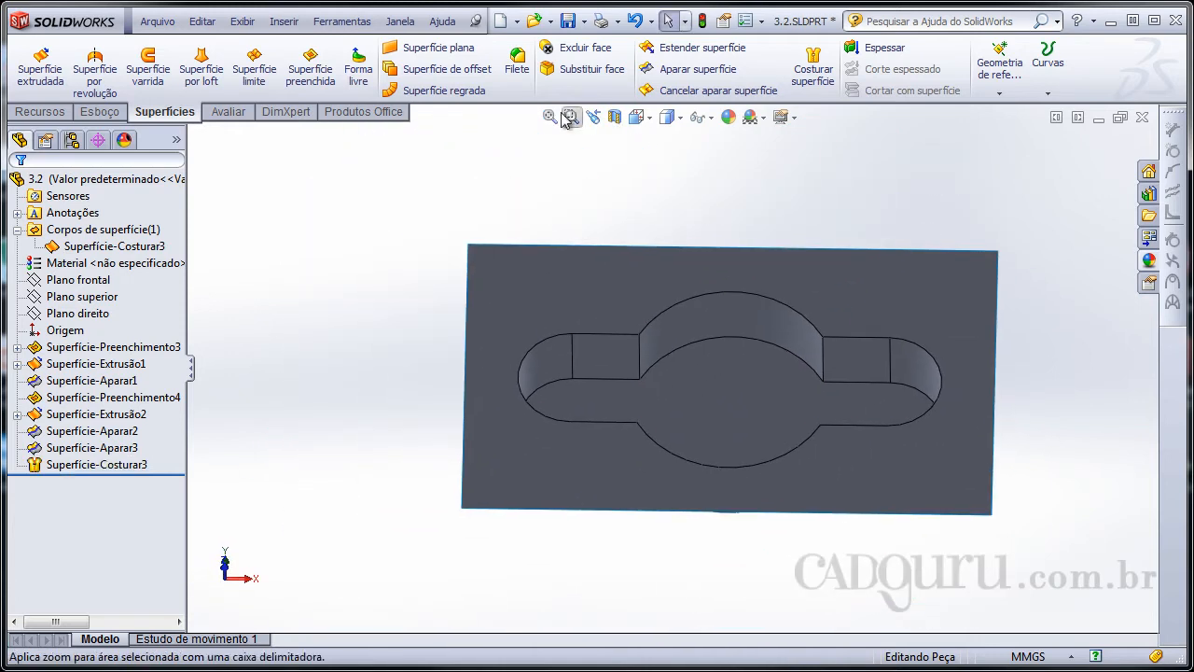
pyautogui.click(517, 62)
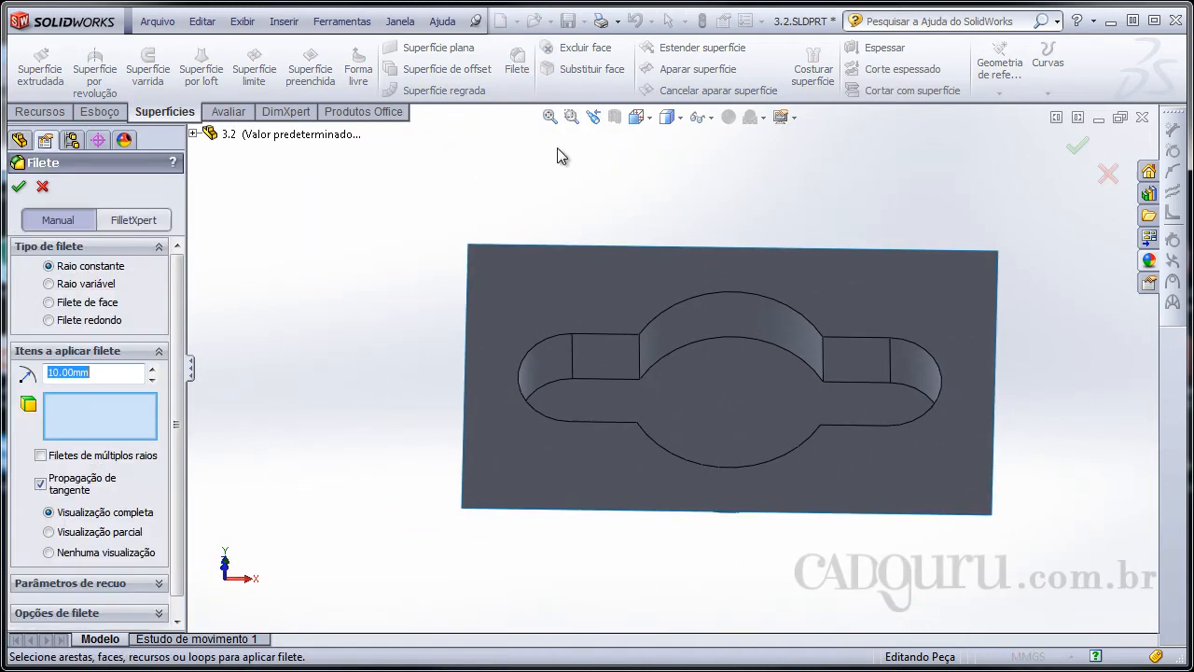
pyautogui.click(749, 297)
pyautogui.rightClick(882, 347)
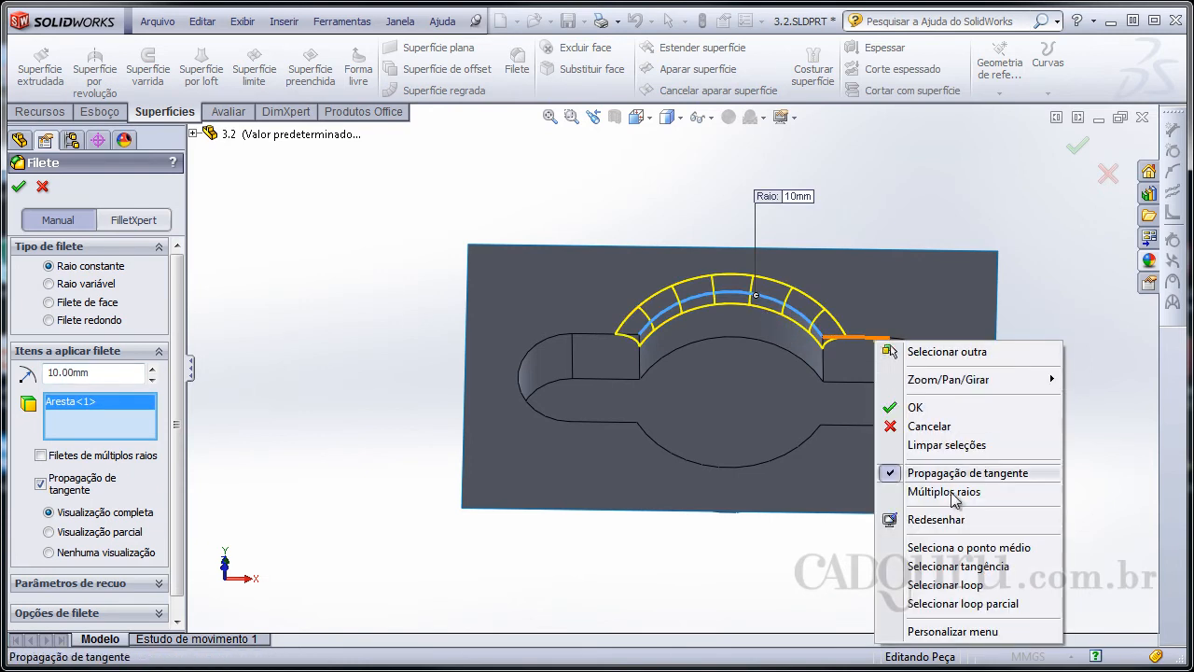
pyautogui.click(957, 565)
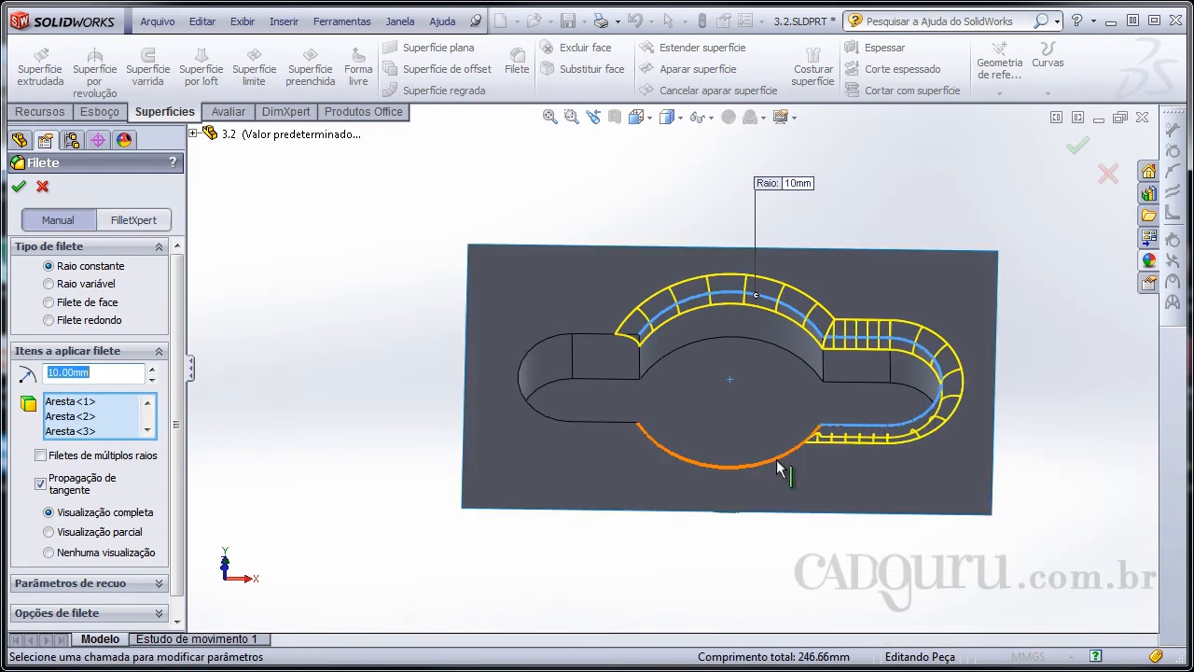
# - Add the lower arc edge and the left slot end's tangent edges to the 10 mm fillet and apply it
pyautogui.click(695, 461)
pyautogui.rightClick(591, 421)
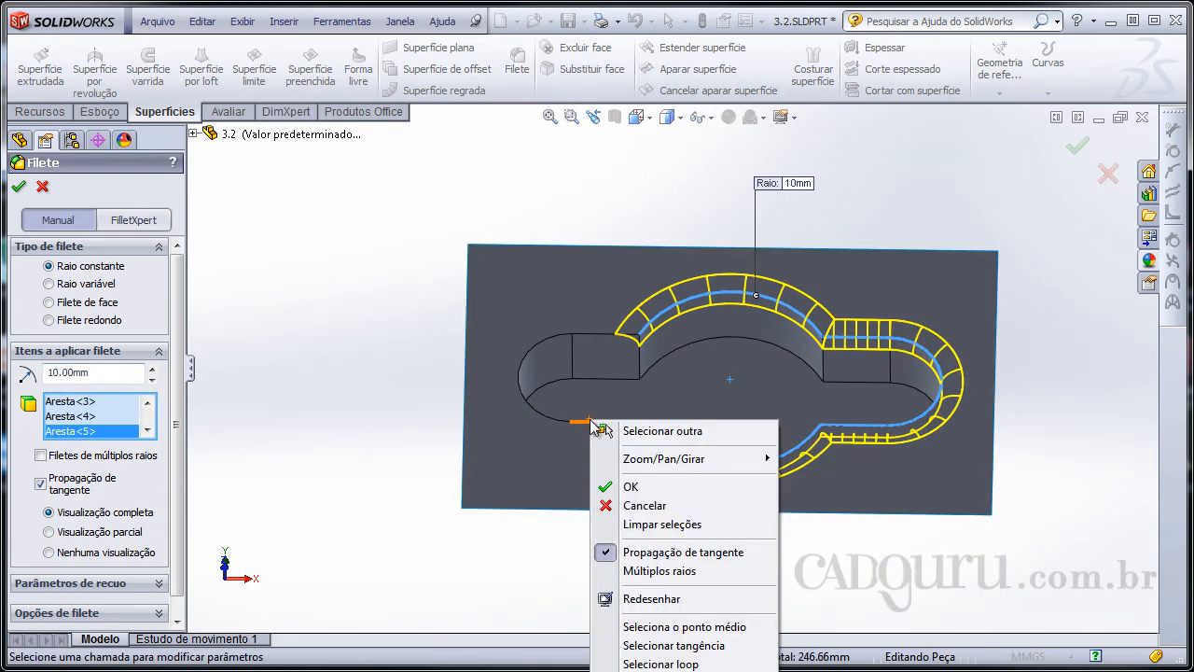
pyautogui.click(674, 645)
pyautogui.moveTo(674, 645); pyautogui.dragTo(1088, 194, button='middle')
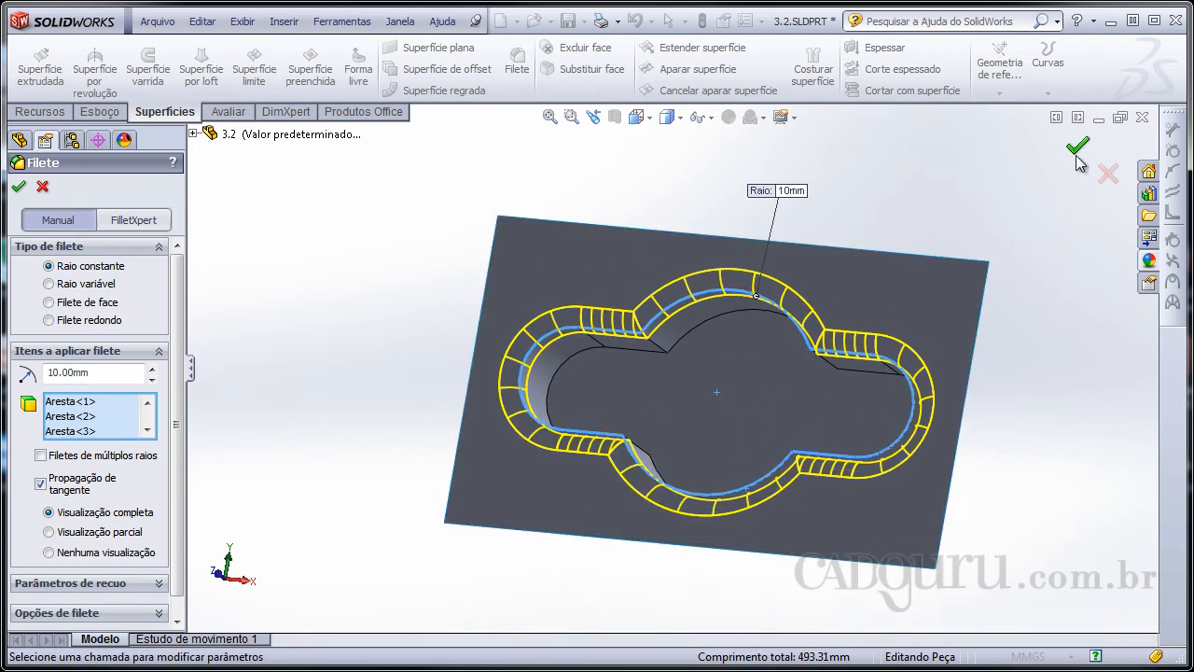
pyautogui.click(1078, 149)
# - Start a variable-radius fillet on the corner edge between the left slot and the upper arc wall, with a 20 mm radius at the pocket-floor end
pyautogui.moveTo(791, 305); pyautogui.dragTo(808, 240, button='middle')
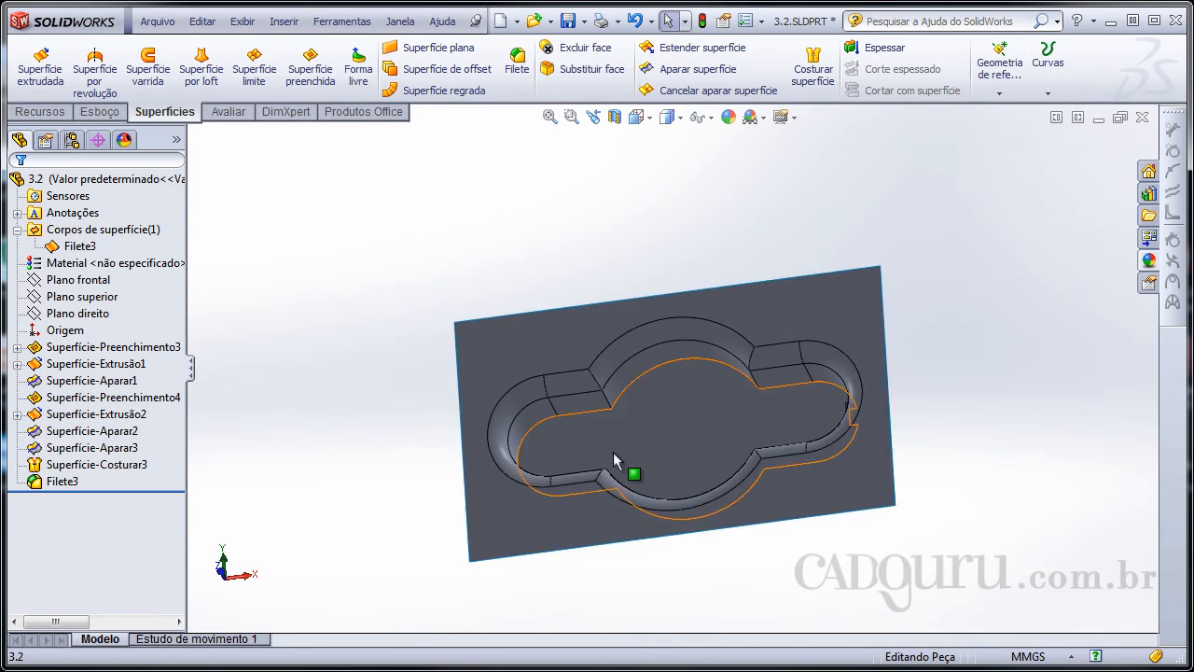
pyautogui.scroll(-5, 570, 399)
pyautogui.scroll(3, 570, 399)
pyautogui.moveTo(621, 381); pyautogui.dragTo(557, 341, button='middle')
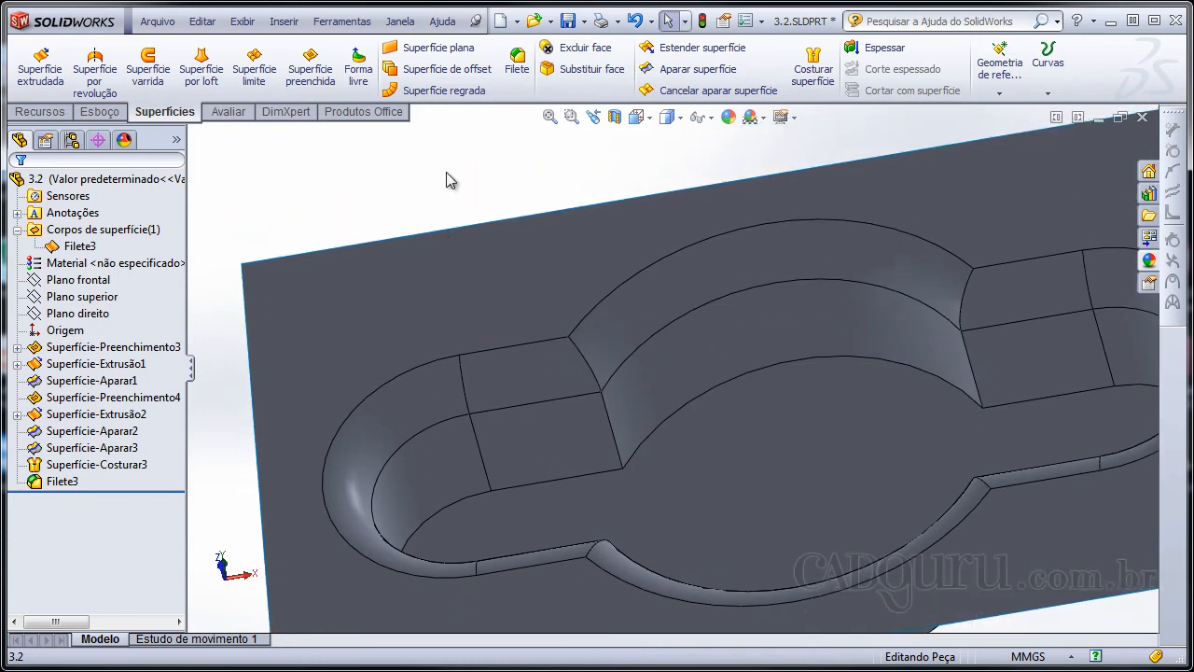
pyautogui.click(517, 74)
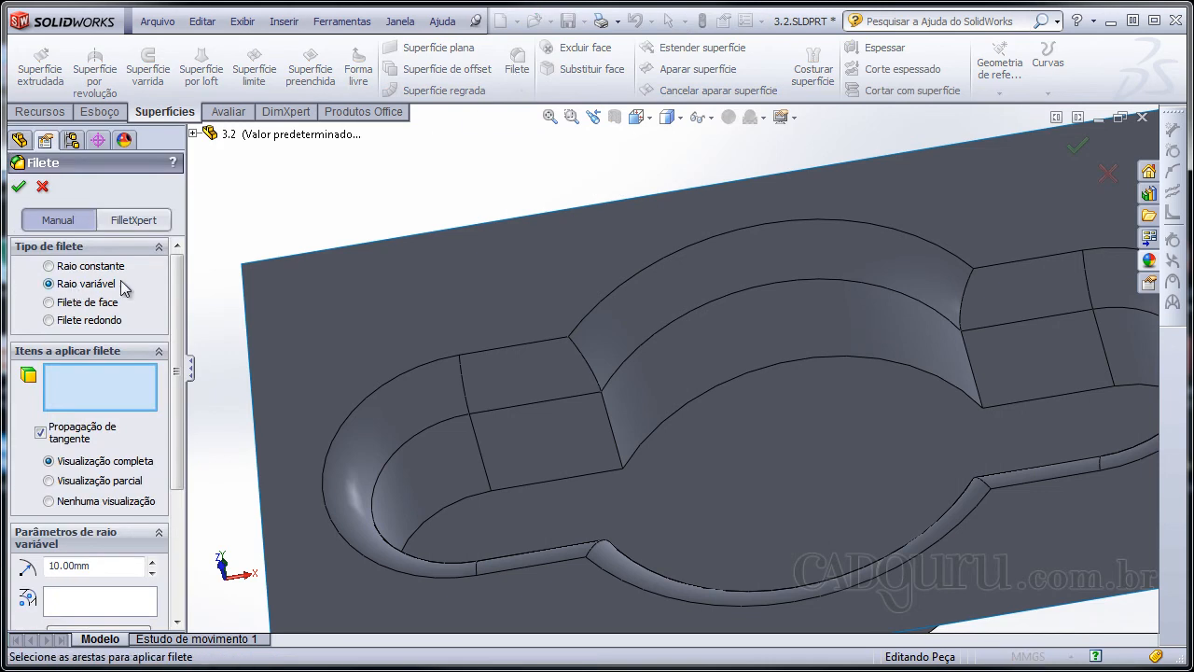
pyautogui.scroll(-3, 523, 395)
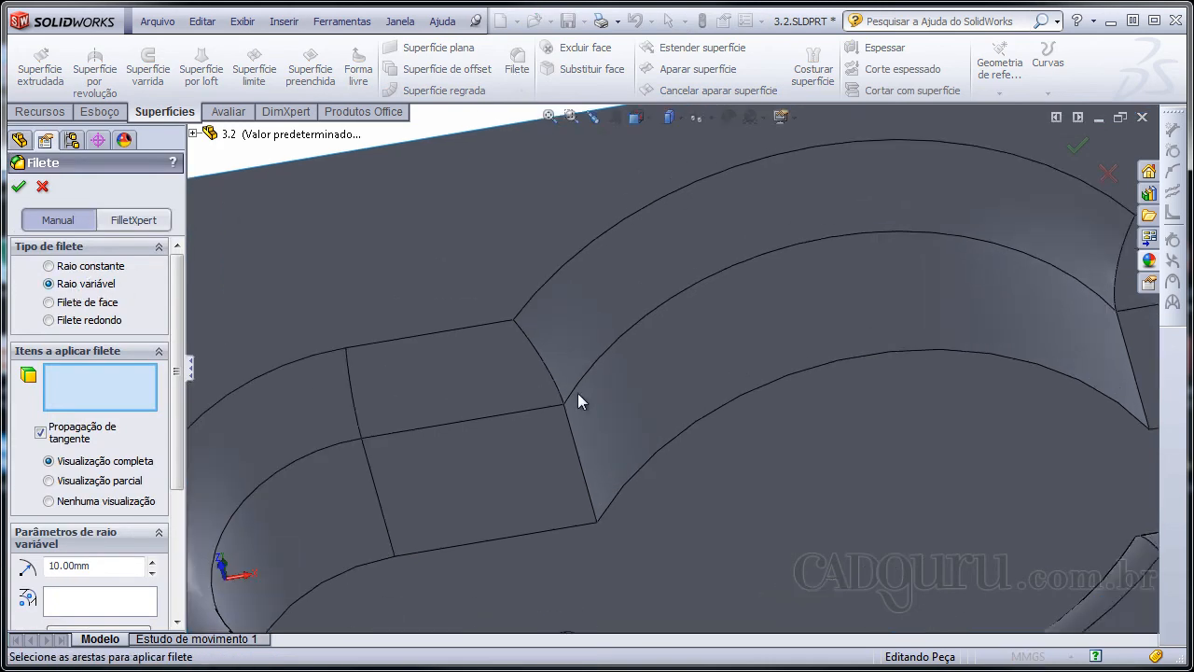
pyautogui.click(668, 503)
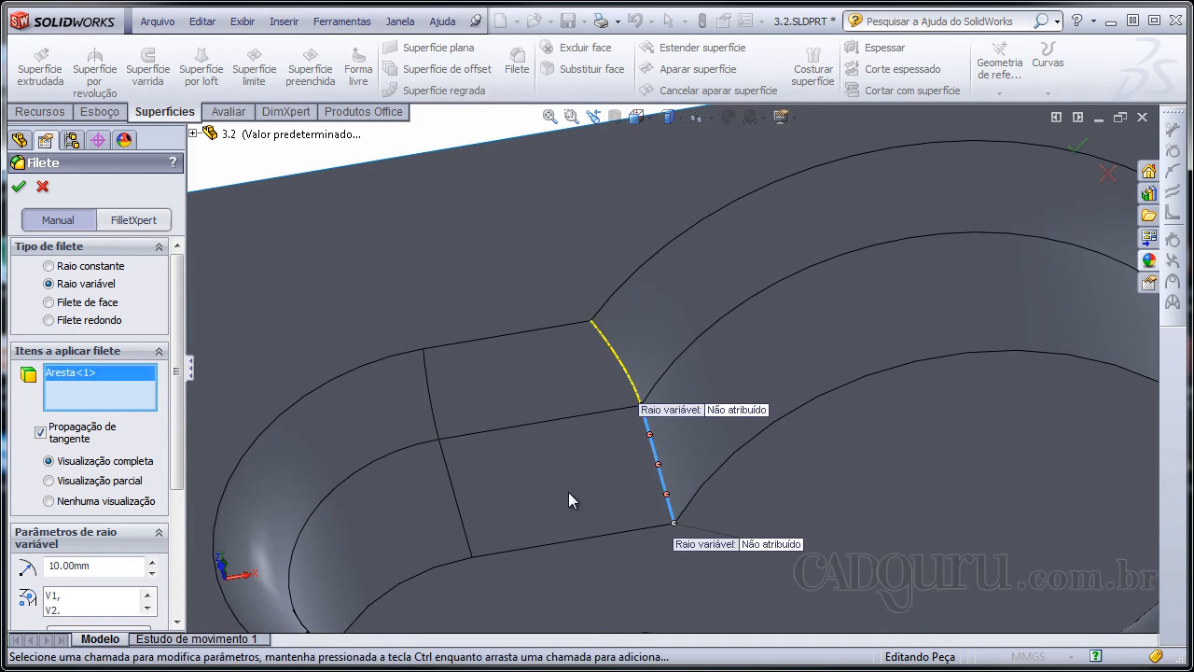
pyautogui.scroll(-3, 566, 405)
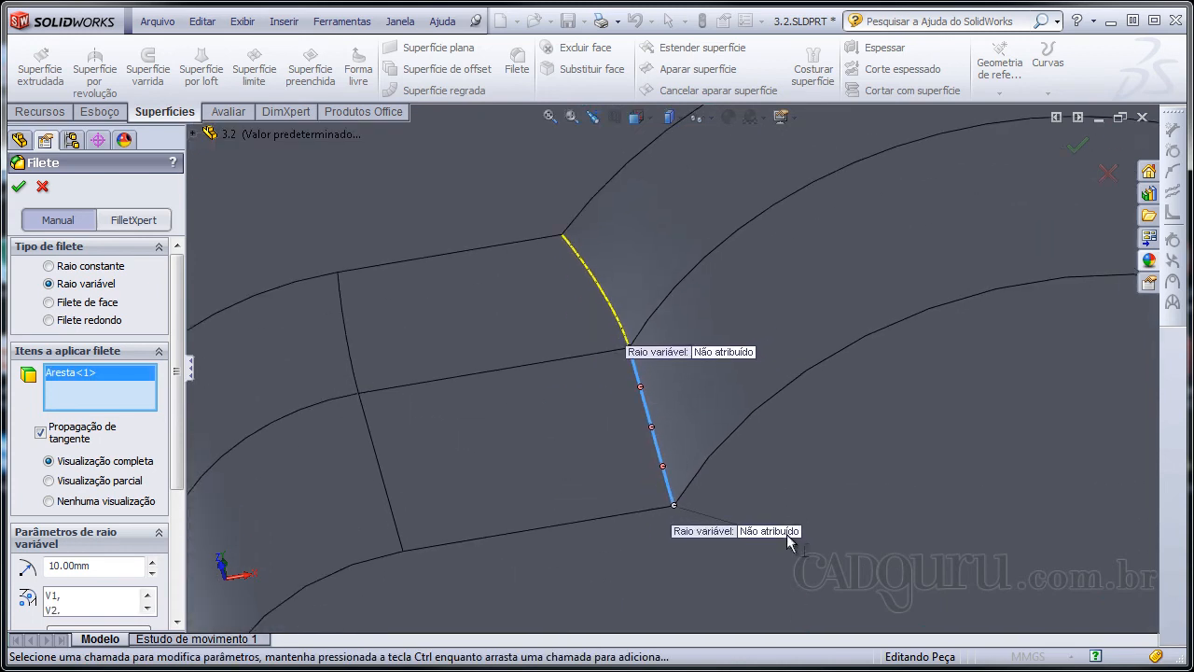
pyautogui.click(789, 532)
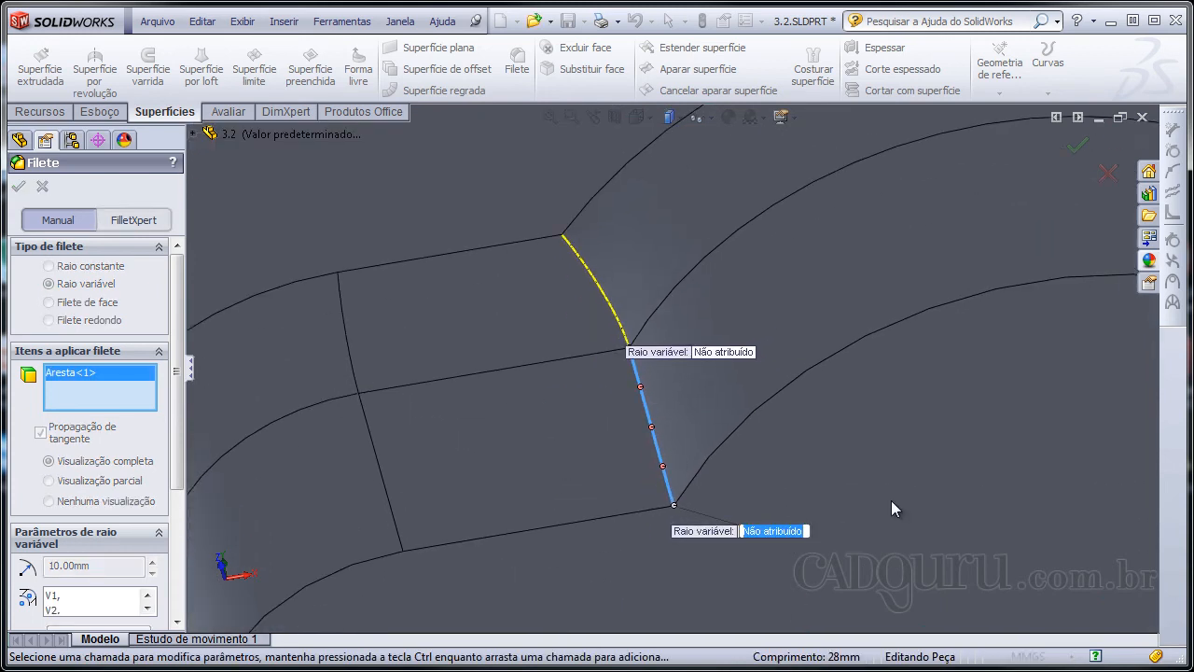
pyautogui.write('20')
pyautogui.press('Return')
# - Set the variable fillet's radius to 5 mm at the edge's upper end and apply the fillet
pyautogui.scroll(-3, 744, 461)
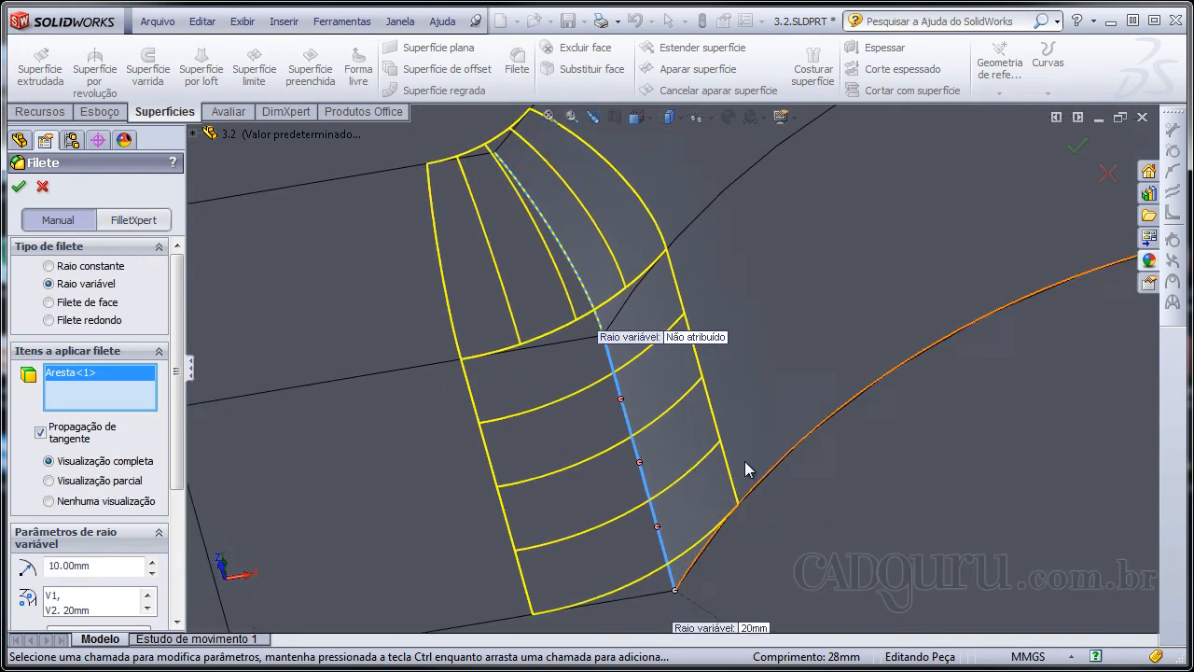
pyautogui.click(735, 388)
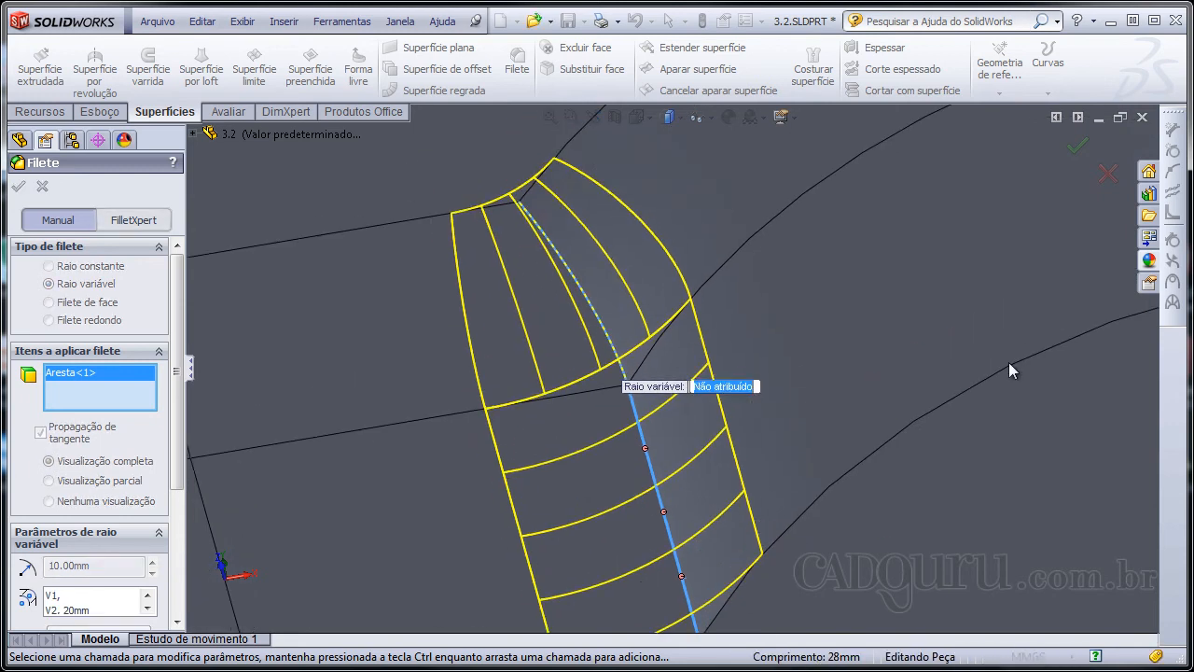
pyautogui.write('5')
pyautogui.press('Return')
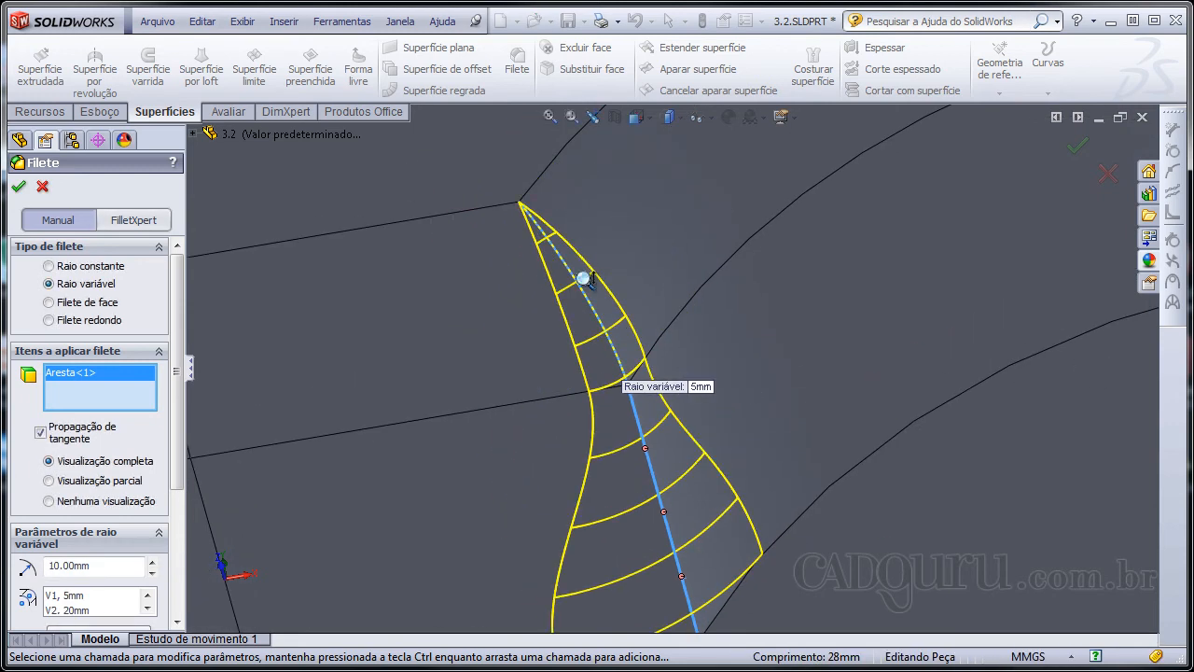
pyautogui.scroll(3, 560, 285)
pyautogui.moveTo(532, 297); pyautogui.dragTo(528, 334, button='middle')
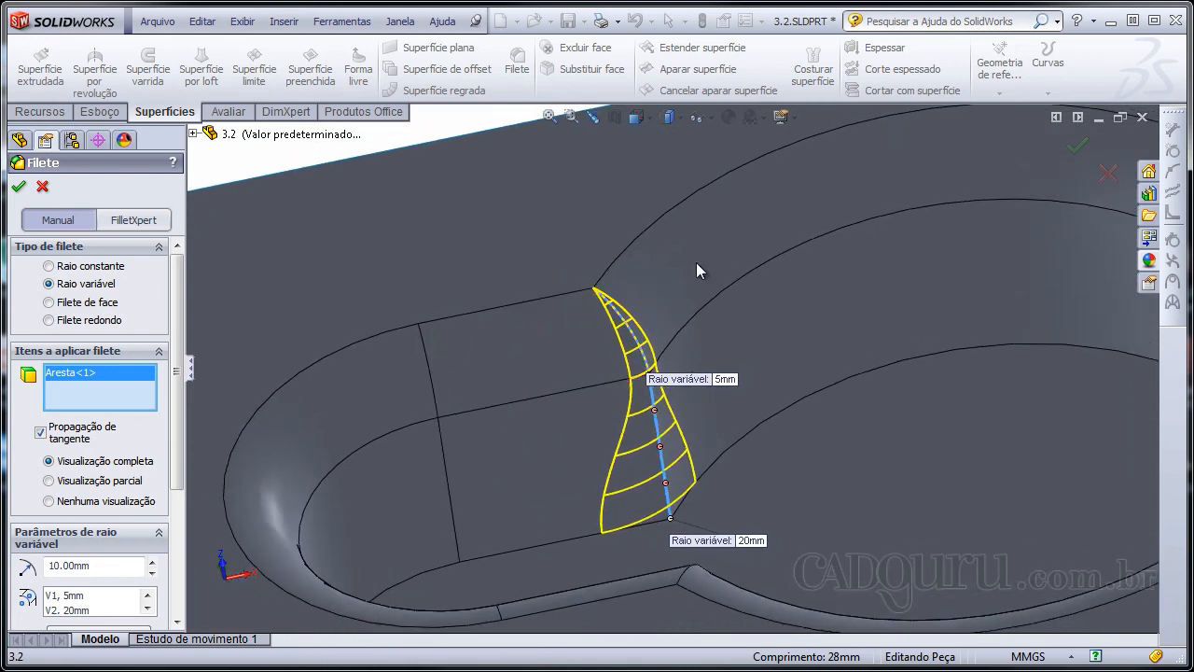
pyautogui.click(1079, 147)
# - Start a variable-radius fillet on the corner edge between the upper arc wall and the right slot, with a 5 mm radius at the pocket-floor end
pyautogui.scroll(-4, 653, 455)
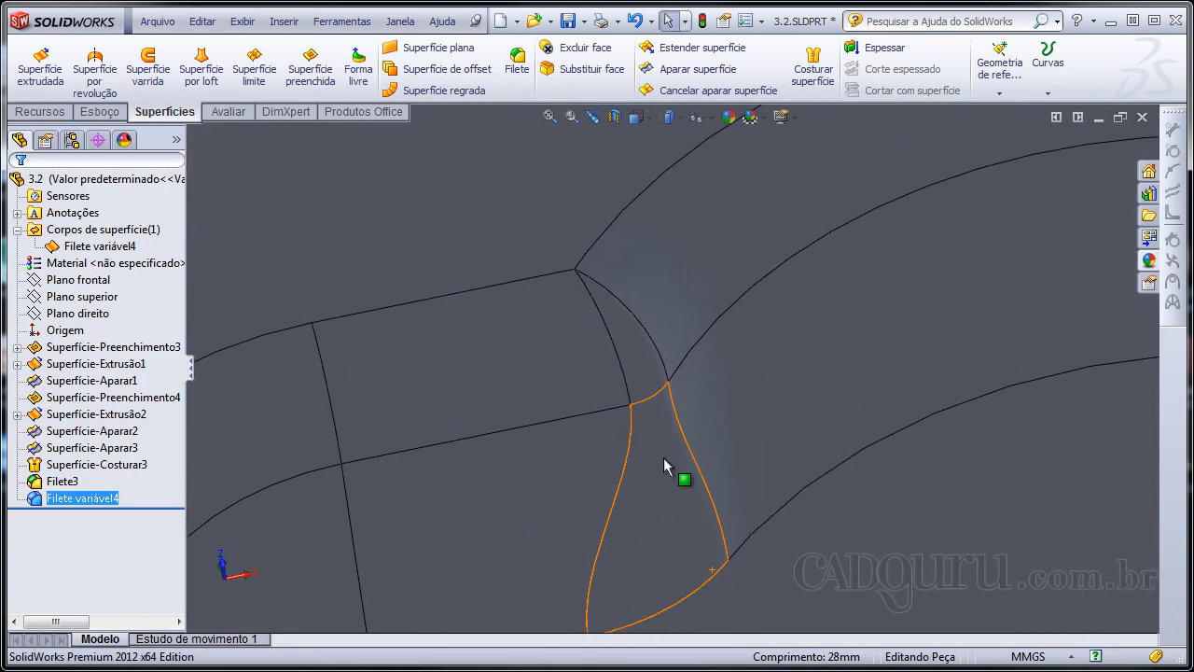
pyautogui.scroll(6, 671, 430)
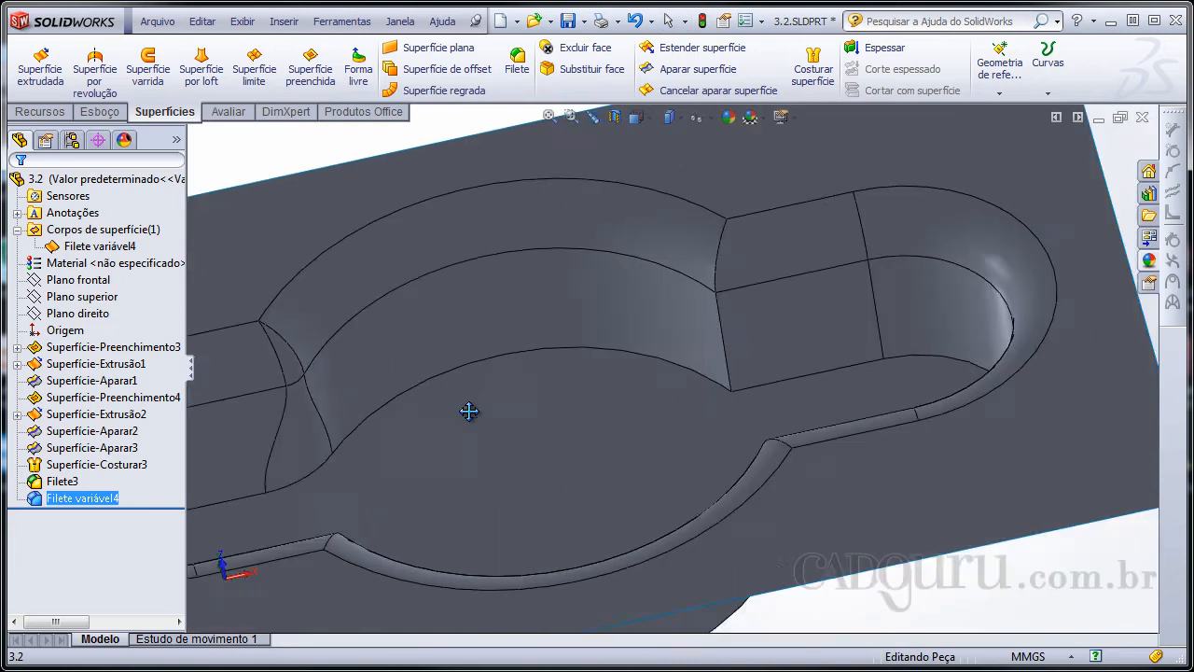
pyautogui.moveTo(613, 338); pyautogui.dragTo(648, 391, button='middle')
pyautogui.scroll(-1, 642, 353)
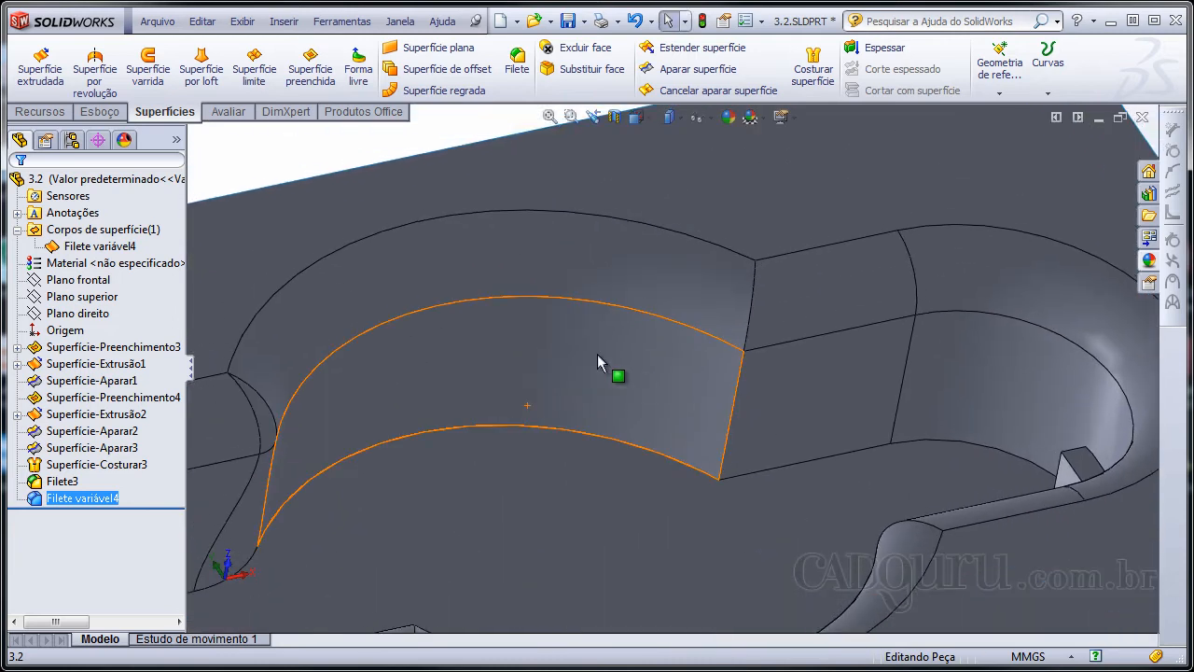
pyautogui.click(520, 73)
pyautogui.scroll(-3, 635, 401)
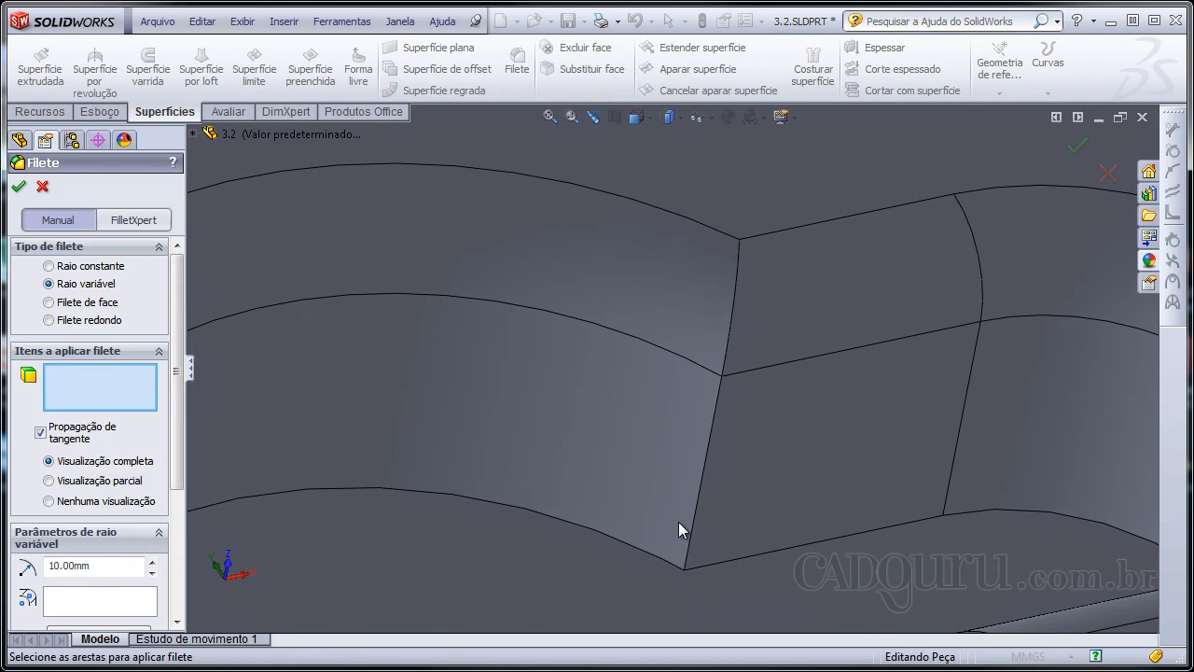
pyautogui.click(691, 546)
pyautogui.moveTo(578, 498)
pyautogui.mouseDown(button='middle')
pyautogui.moveTo(587, 466)
pyautogui.moveTo(594, 491)
pyautogui.mouseUp(button='middle')
pyautogui.click(805, 591)
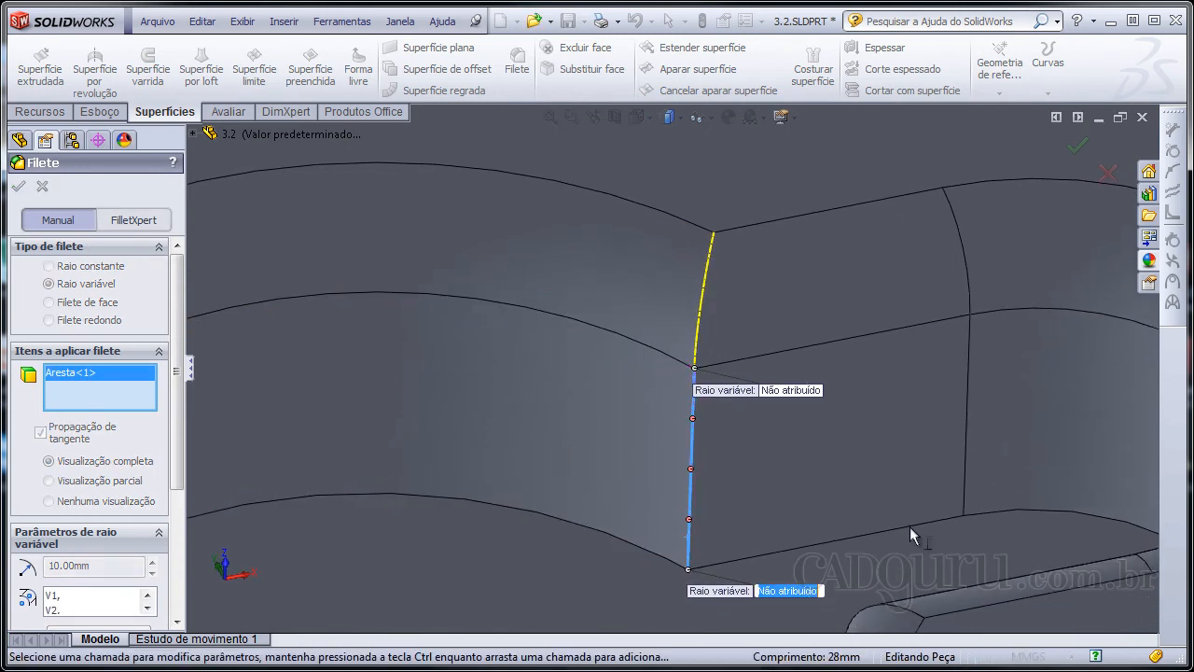
pyautogui.write('5')
pyautogui.press('Return')
# - Add a control point at 50% along the right corner edge and set its fillet radius to 15 mm
pyautogui.scroll(-2, 709, 392)
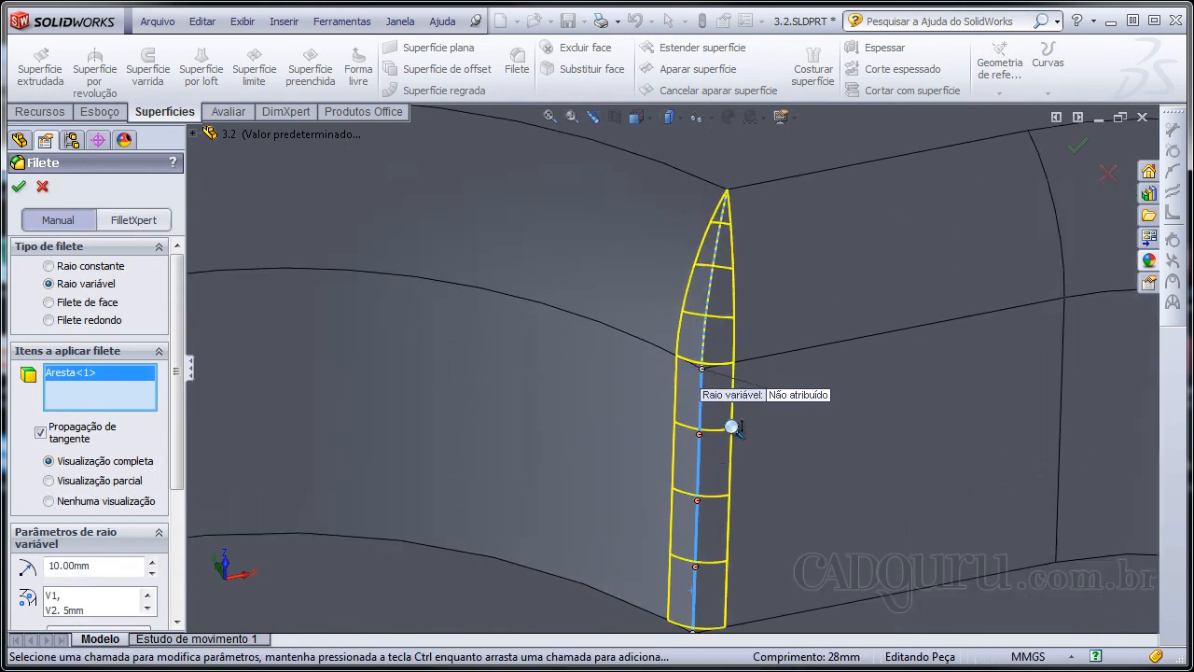
pyautogui.click(702, 522)
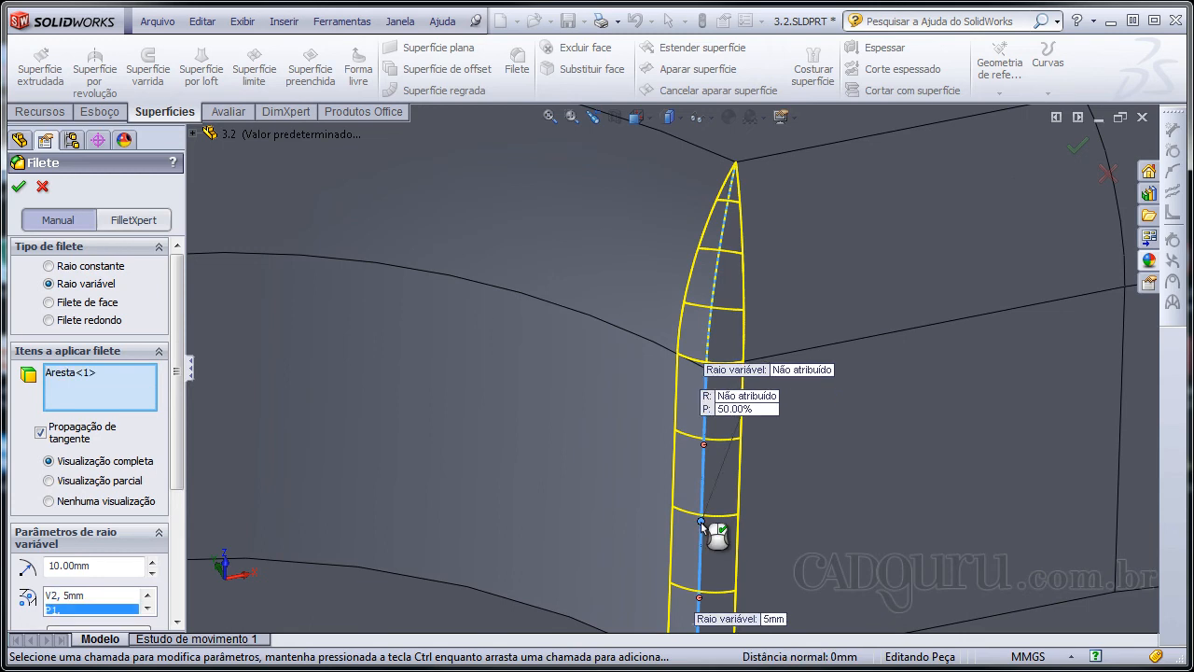
pyautogui.click(747, 397)
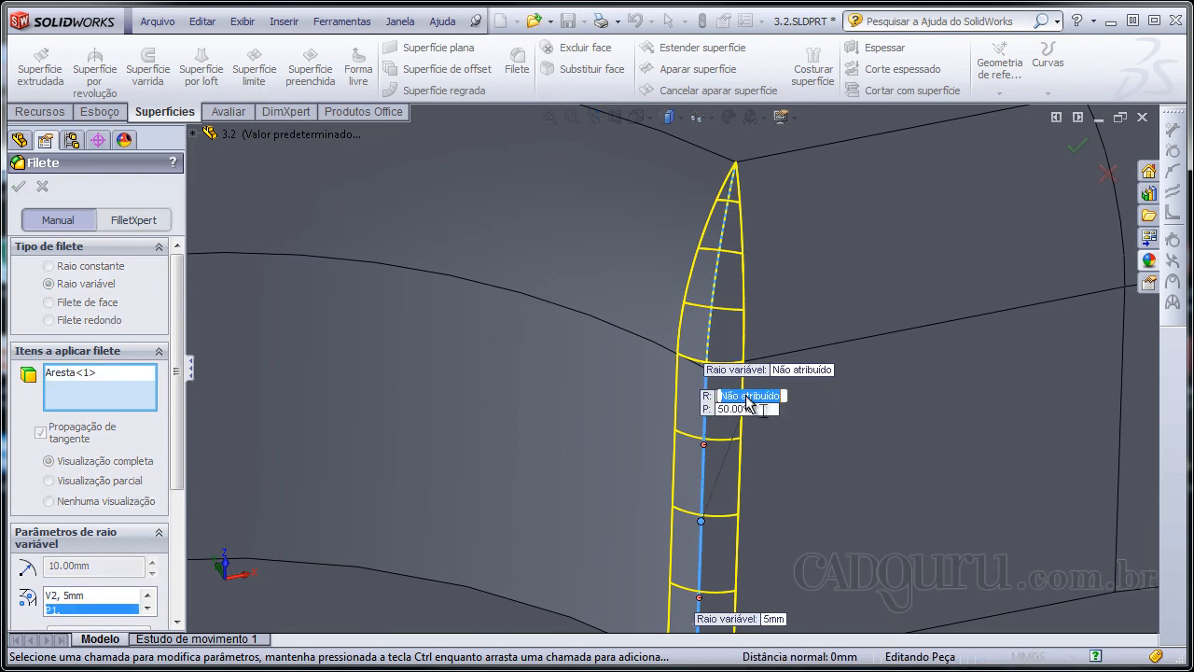
pyautogui.write('15')
pyautogui.press('Return')
pyautogui.scroll(1, 661, 355)
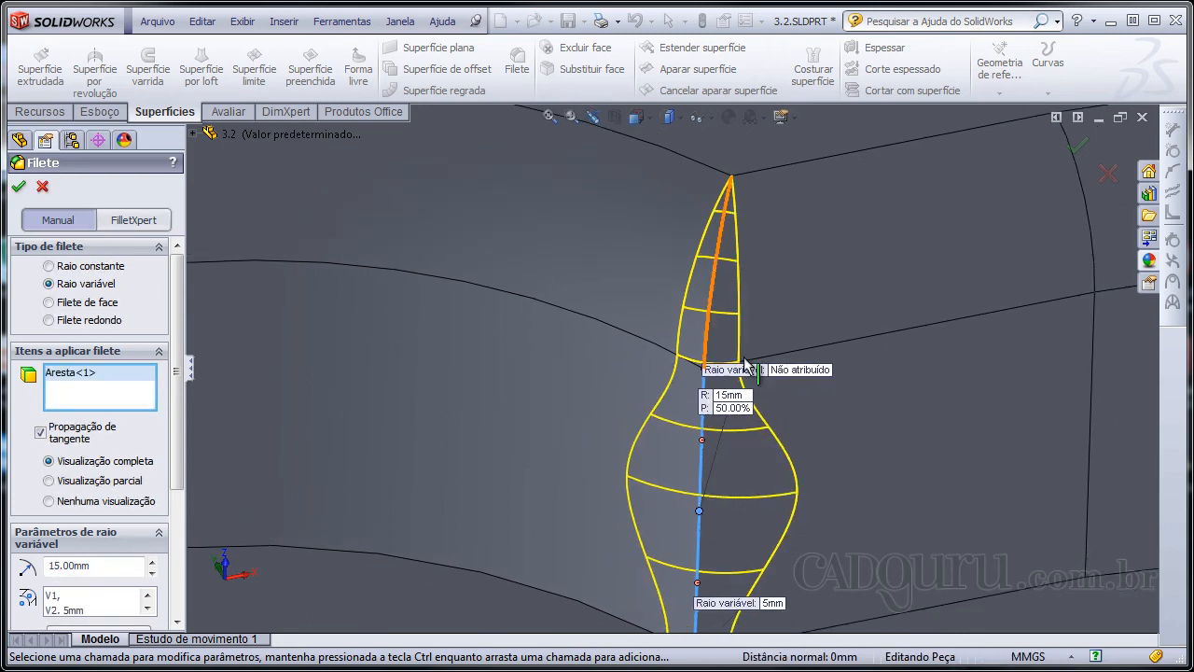
# - Set the variable fillet's radius to 30 mm at the corner edge's upper end and apply the fillet
pyautogui.click(808, 370)
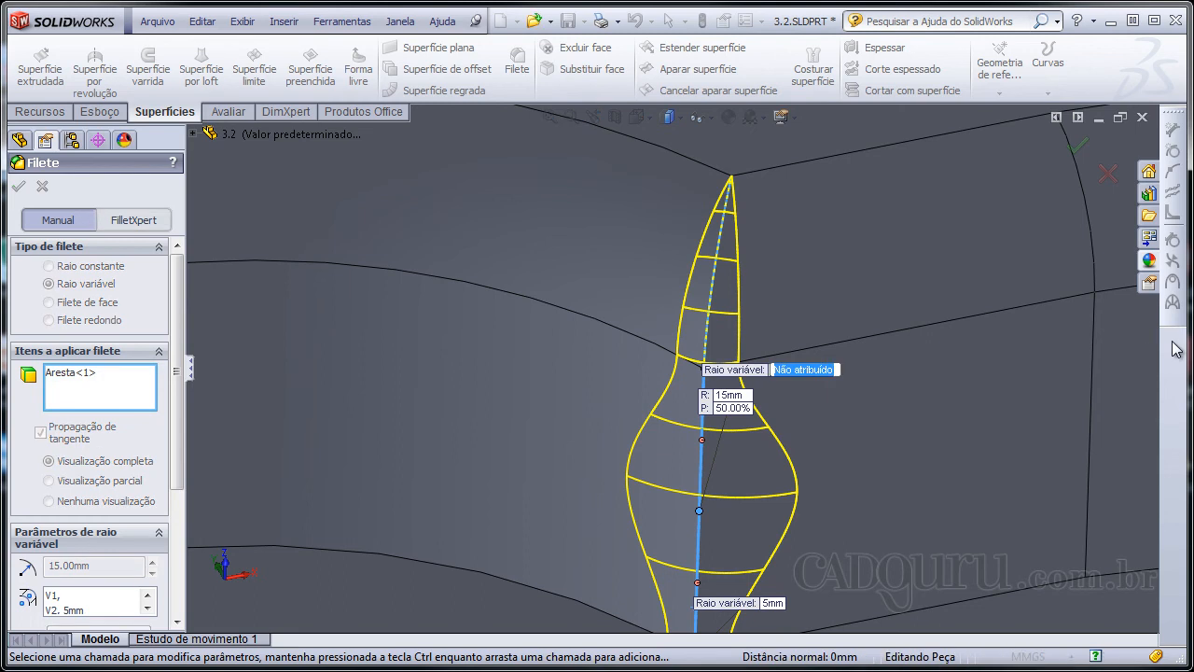
pyautogui.write('30')
pyautogui.press('Return')
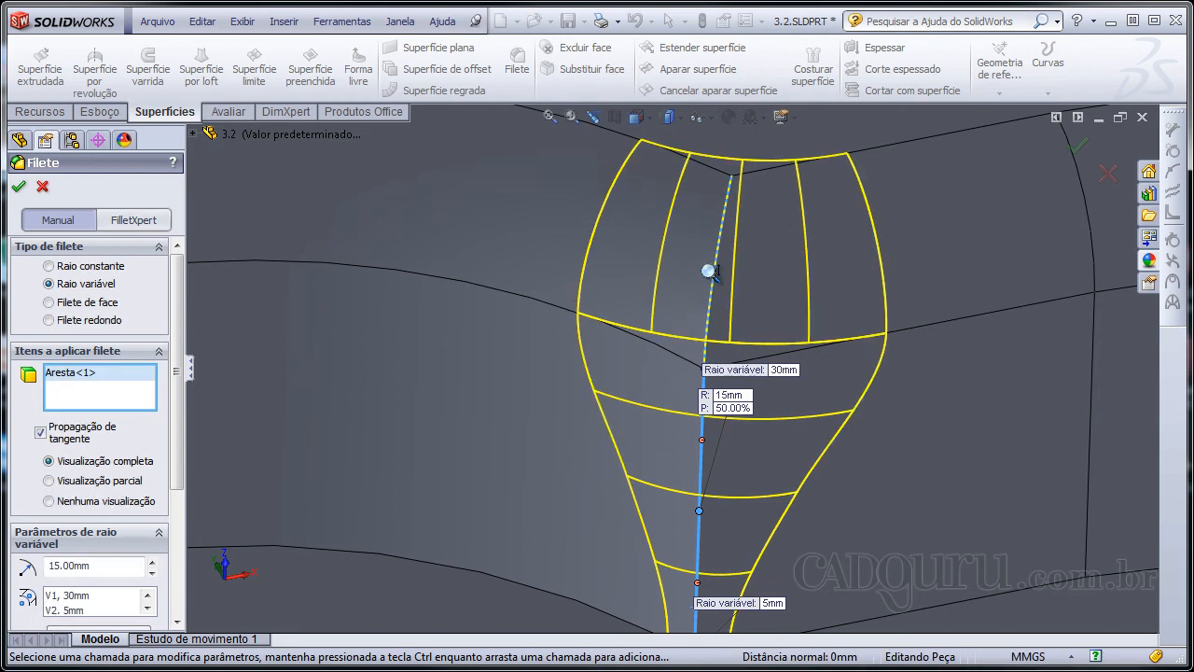
pyautogui.scroll(5, 706, 267)
pyautogui.click(1083, 147)
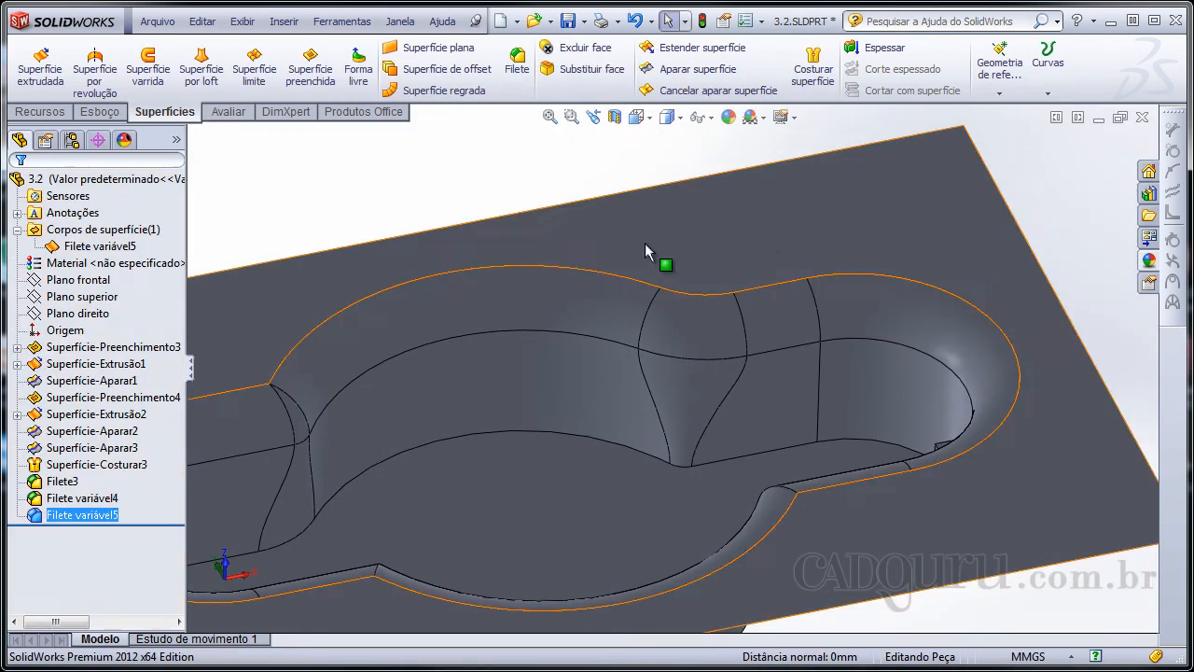
# - Examine both variable-radius corner fillets and the rounded pocket rim from several angles
pyautogui.moveTo(623, 243); pyautogui.dragTo(644, 275, button='middle')
pyautogui.scroll(-2, 770, 349)
pyautogui.keyDown('ctrl'); pyautogui.moveTo(781, 349); pyautogui.dragTo(723, 402, button='middle'); pyautogui.keyUp('ctrl')
pyautogui.moveTo(720, 399); pyautogui.dragTo(717, 355, button='middle')
pyautogui.scroll(4, 579, 364)
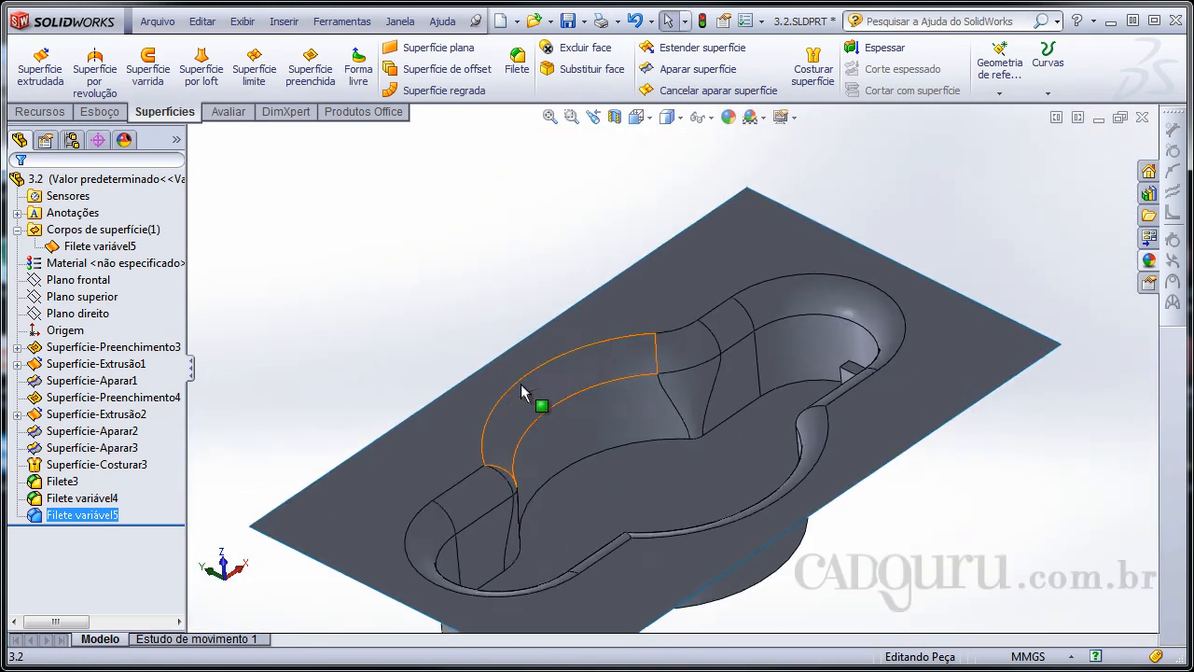
pyautogui.keyDown('ctrl'); pyautogui.moveTo(523, 392); pyautogui.dragTo(551, 330, button='middle'); pyautogui.keyUp('ctrl')
pyautogui.moveTo(551, 331); pyautogui.dragTo(504, 245, button='middle')
pyautogui.scroll(-4, 674, 383)
pyautogui.scroll(5, 645, 311)
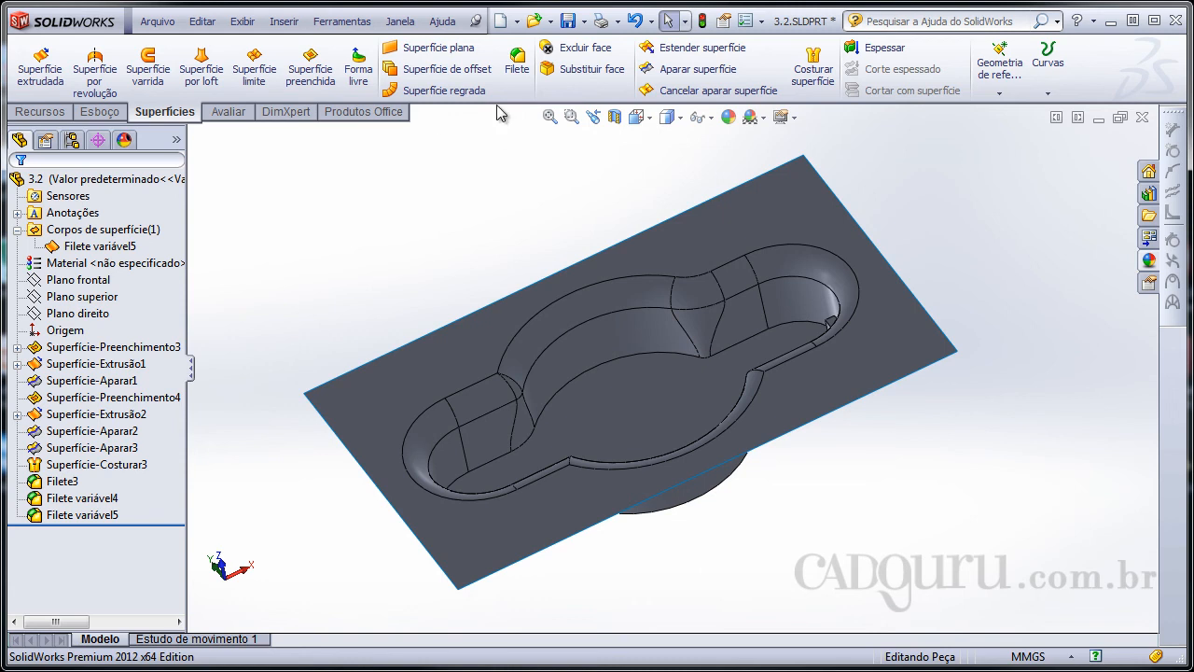
# - Start a 15 mm face fillet with the pocket floor as the first face set and its direction reversed
pyautogui.click(517, 63)
pyautogui.scroll(-1, 290, 271)
pyautogui.keyDown('ctrl'); pyautogui.moveTo(298, 258); pyautogui.dragTo(311, 253, button='middle'); pyautogui.keyUp('ctrl')
pyautogui.click(88, 306)
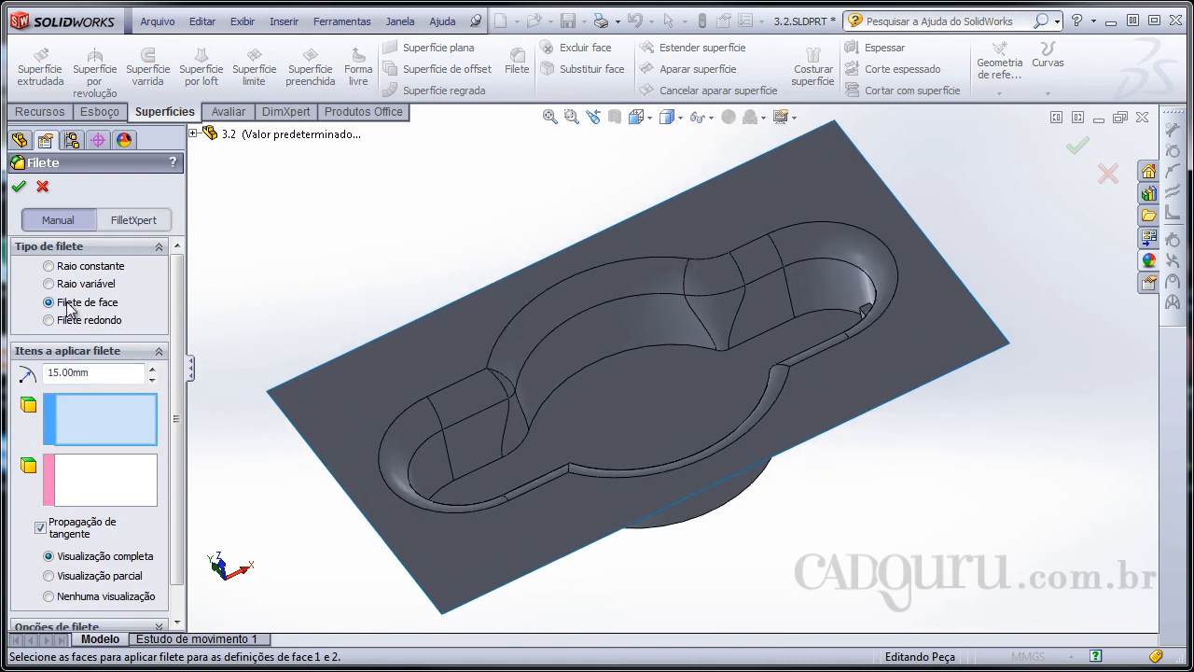
pyautogui.scroll(-3, 467, 323)
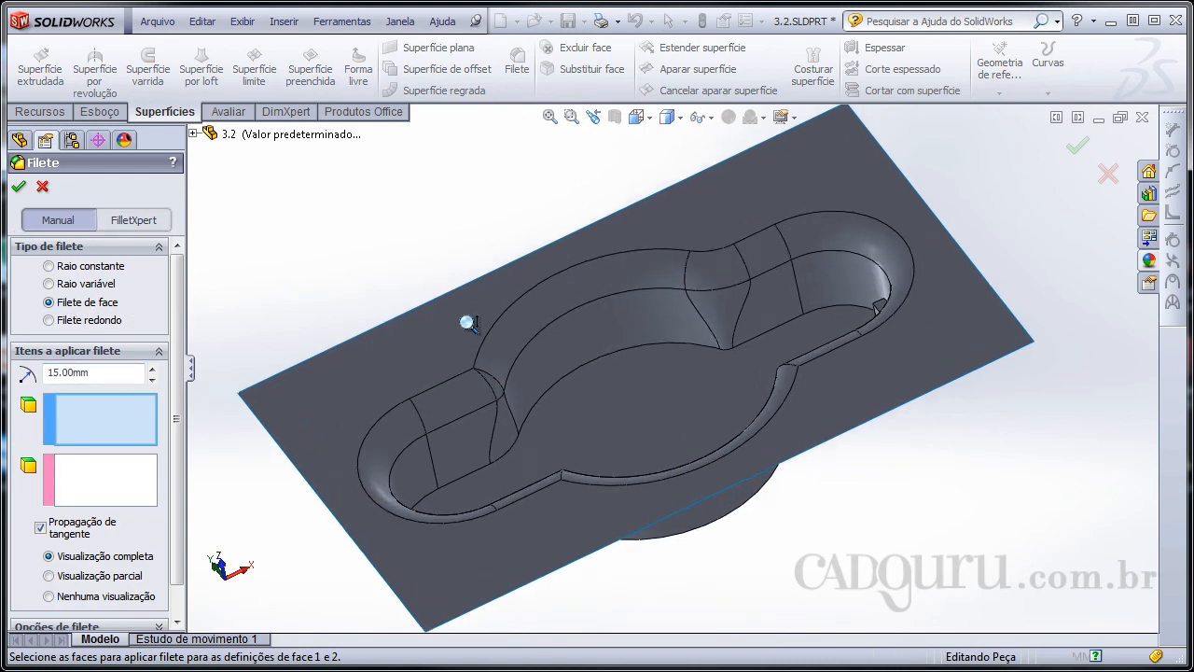
pyautogui.moveTo(640, 398); pyautogui.dragTo(658, 368, button='middle')
pyautogui.click(689, 398)
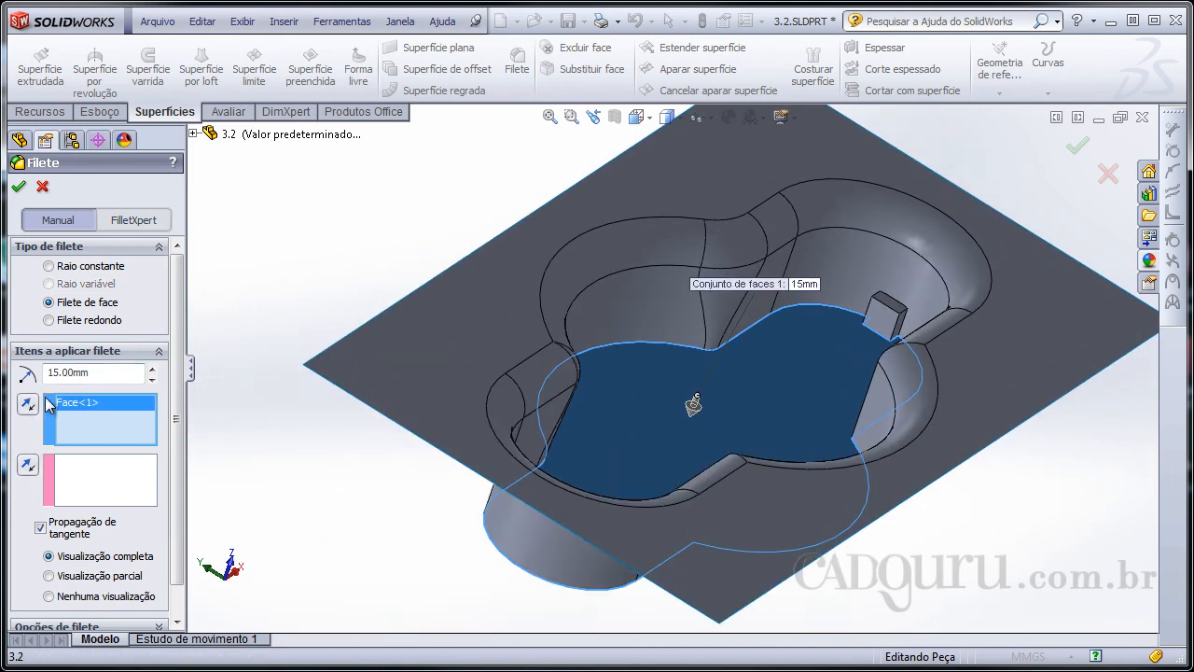
pyautogui.scroll(-4, 717, 401)
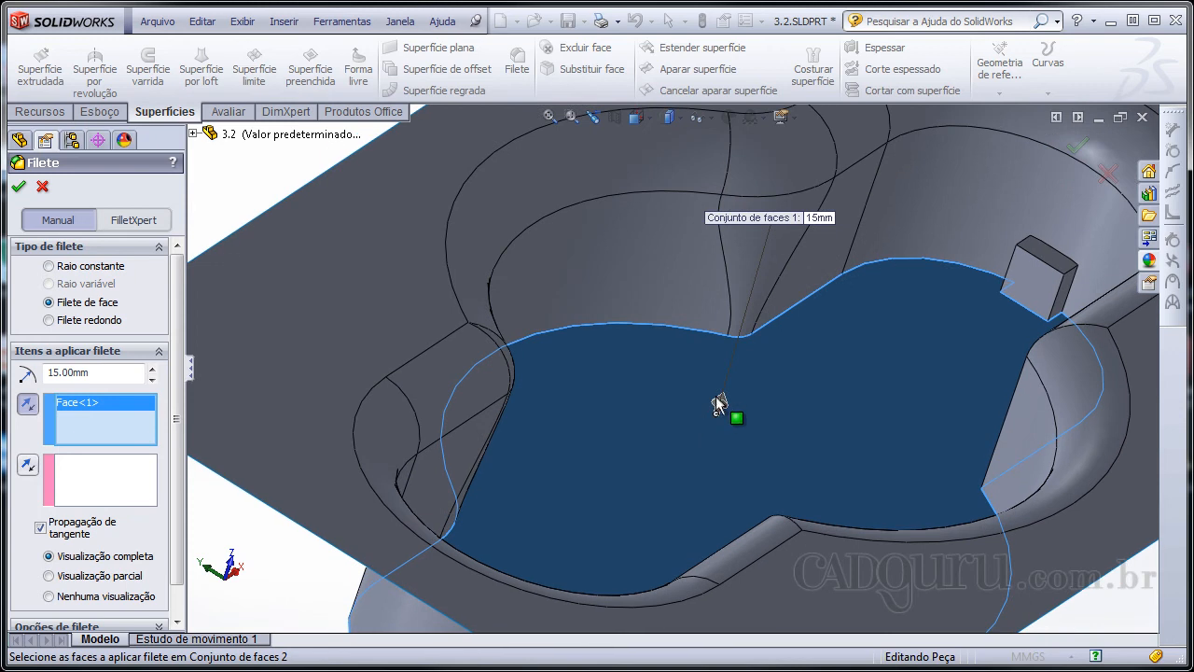
pyautogui.moveTo(794, 398); pyautogui.dragTo(638, 341, button='middle')
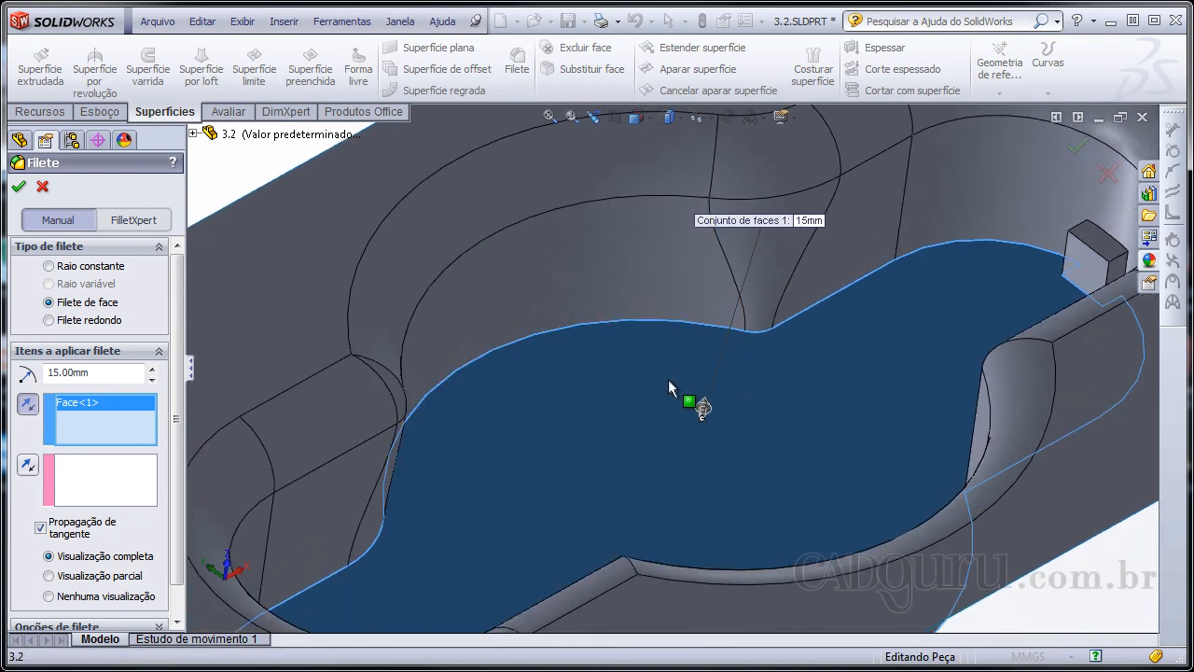
pyautogui.scroll(5, 792, 365)
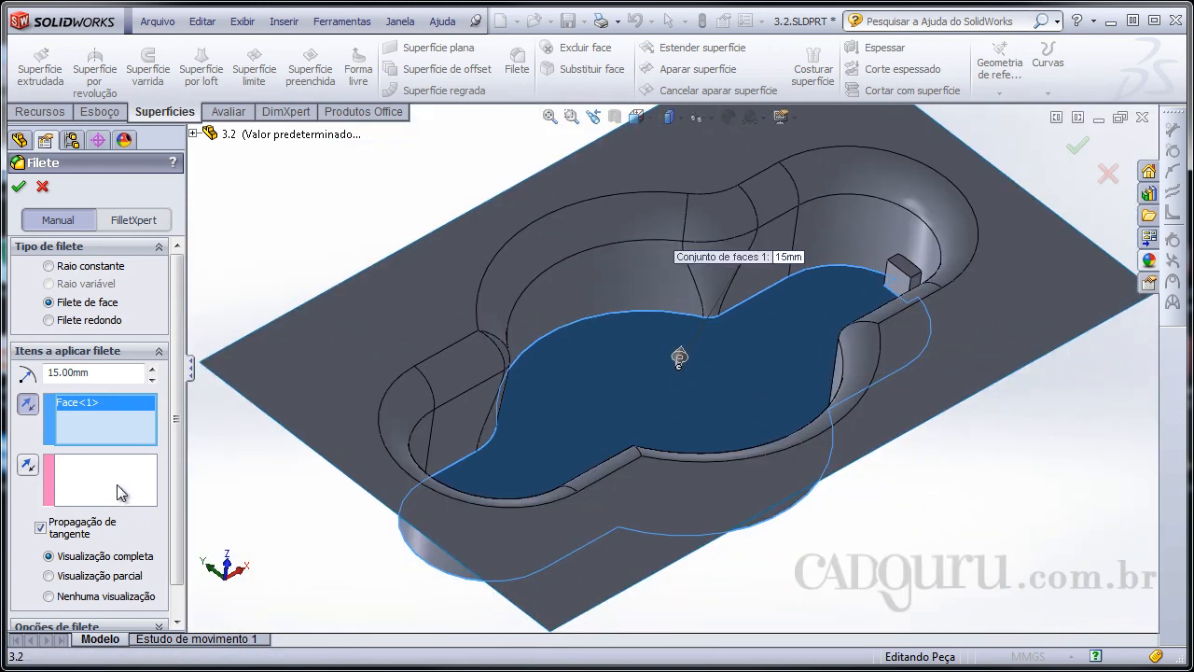
# - Assign the slot-end wall and all its tangent faces as the second face set and reverse that set's direction
pyautogui.click(121, 494)
pyautogui.scroll(-4, 642, 422)
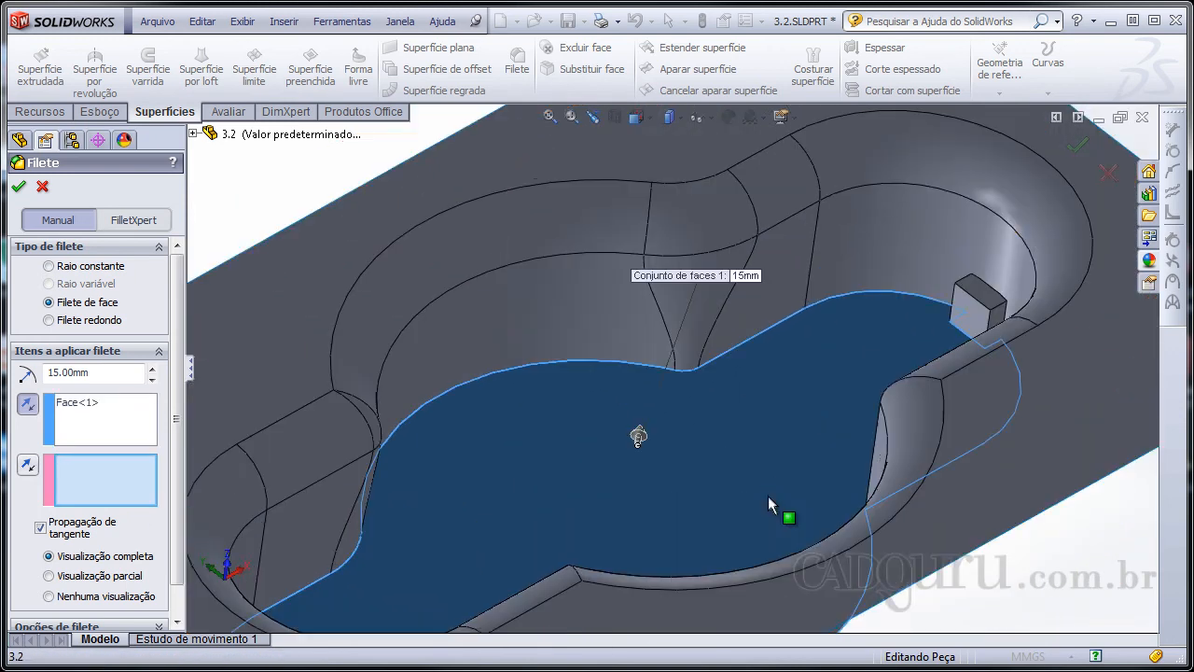
pyautogui.rightClick(859, 253)
pyautogui.click(991, 436)
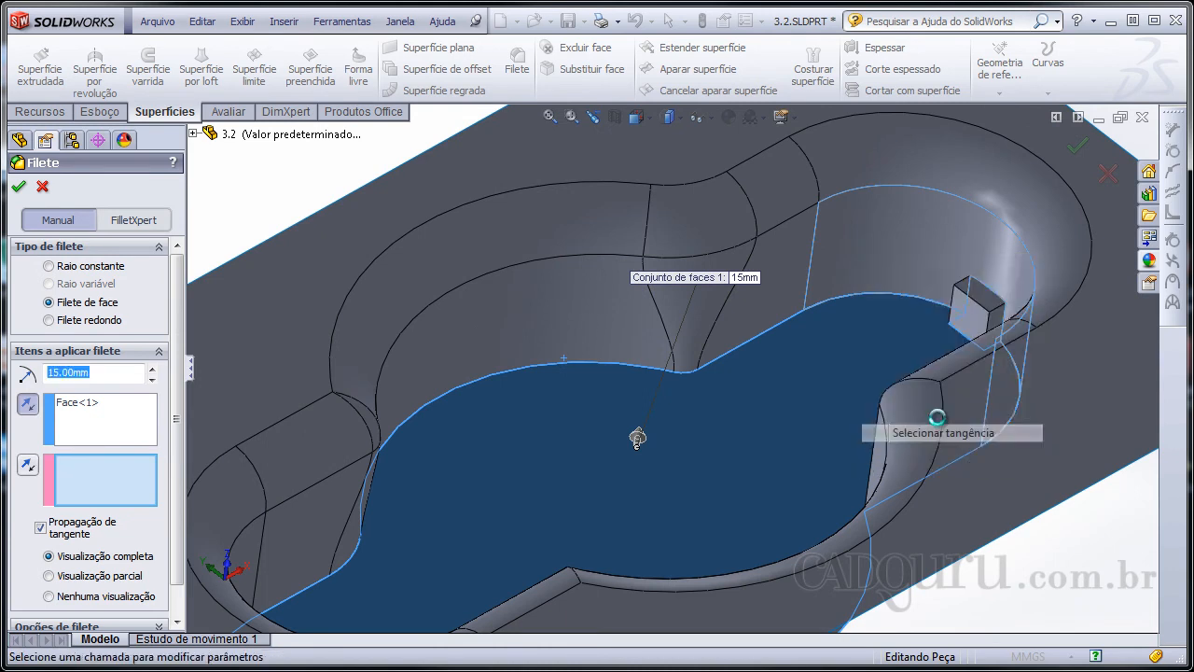
pyautogui.scroll(4, 797, 262)
pyautogui.moveTo(814, 280); pyautogui.dragTo(624, 259, button='middle')
pyautogui.scroll(-2, 933, 420)
pyautogui.scroll(-4, 886, 378)
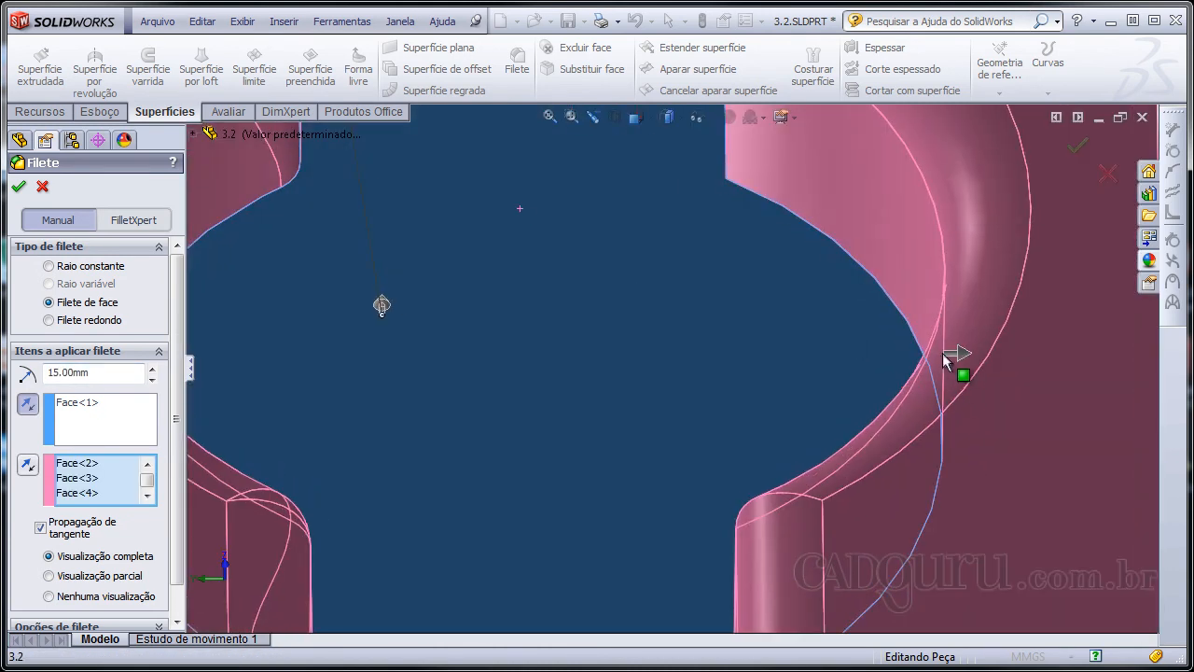
pyautogui.click(33, 471)
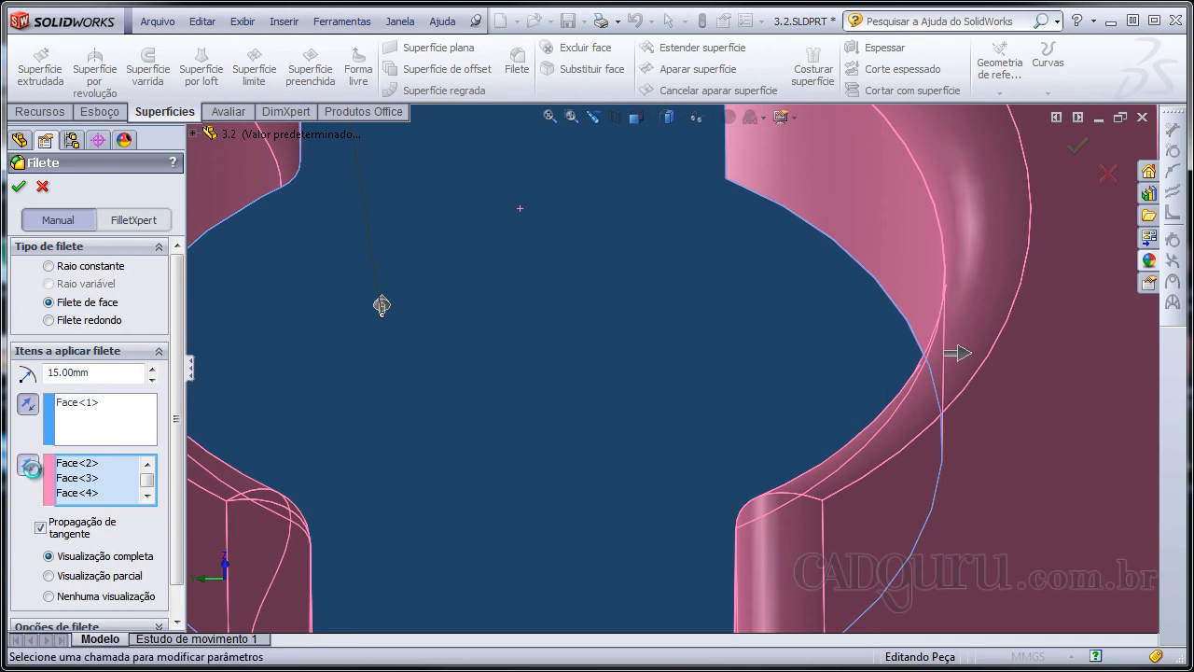
# - Examine the face fillet preview along the pocket floor, especially around the small block at the slot end
pyautogui.scroll(5, 749, 300)
pyautogui.moveTo(640, 318); pyautogui.dragTo(713, 508, button='middle')
pyautogui.scroll(-2, 718, 418)
pyautogui.scroll(-2, 693, 434)
pyautogui.keyDown('ctrl'); pyautogui.moveTo(666, 381); pyautogui.dragTo(662, 507, button='middle'); pyautogui.keyUp('ctrl')
pyautogui.moveTo(714, 392)
pyautogui.mouseDown(button='middle')
pyautogui.moveTo(738, 335)
pyautogui.moveTo(736, 389)
pyautogui.moveTo(749, 408)
pyautogui.moveTo(708, 437)
pyautogui.moveTo(688, 394)
pyautogui.moveTo(695, 382)
pyautogui.mouseUp(button='middle')
pyautogui.scroll(-4, 750, 407)
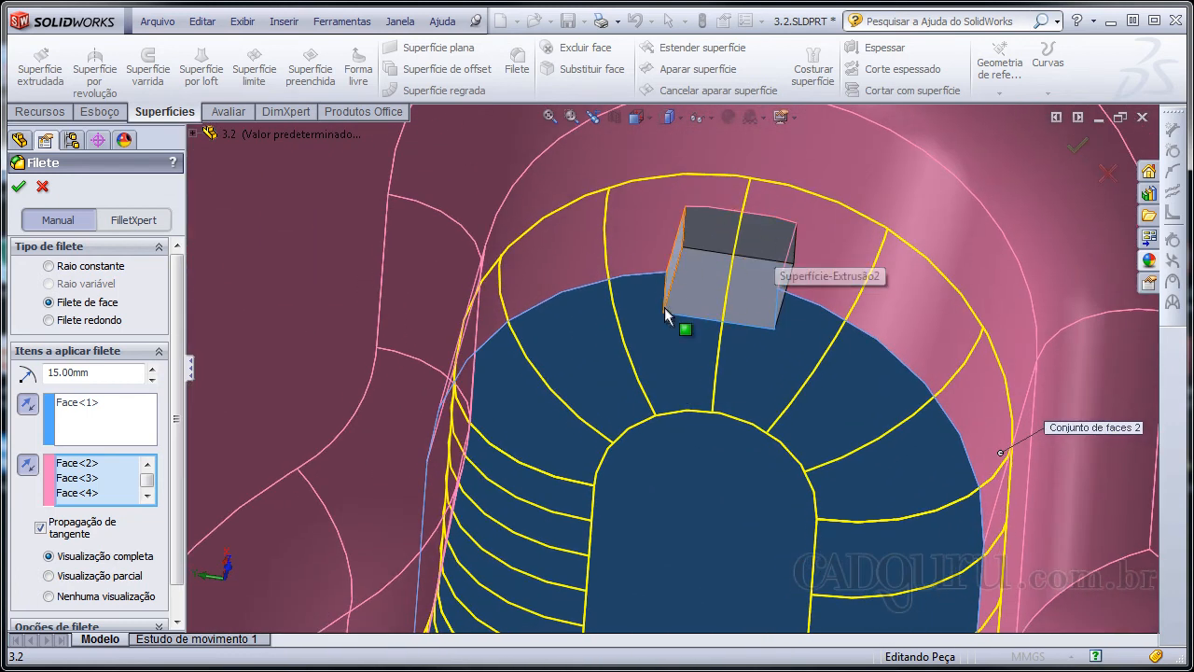
pyautogui.scroll(3, 653, 291)
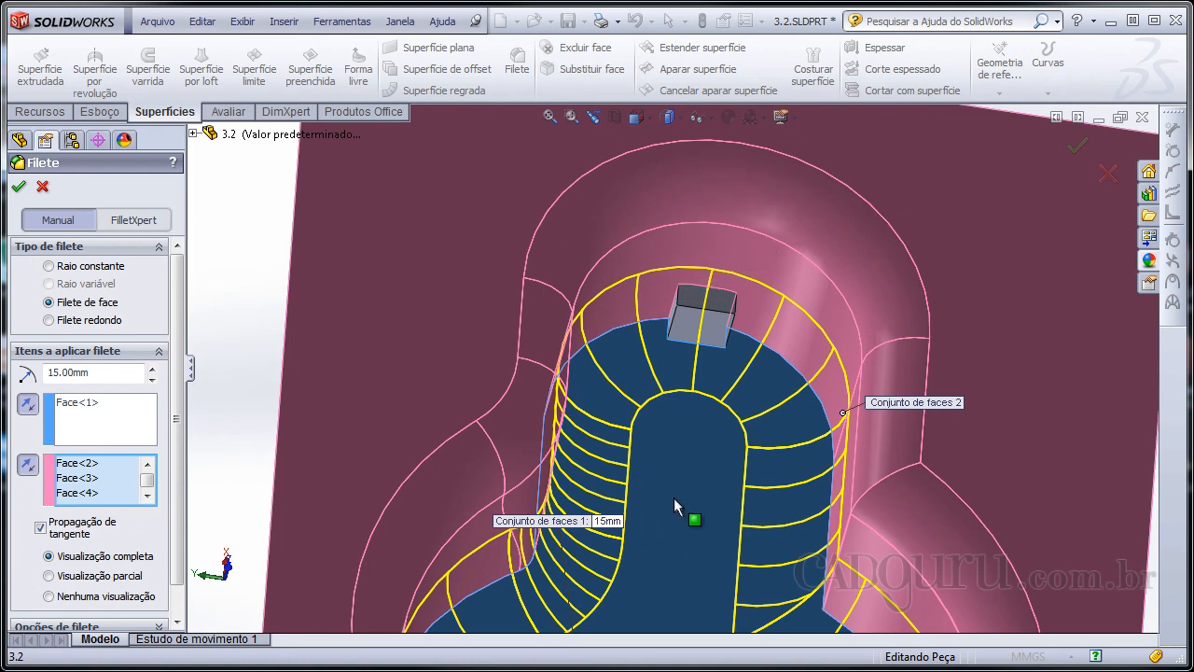
pyautogui.moveTo(674, 498)
pyautogui.mouseDown(button='middle')
pyautogui.moveTo(675, 463)
pyautogui.moveTo(690, 497)
pyautogui.mouseUp(button='middle')
pyautogui.scroll(-2, 661, 364)
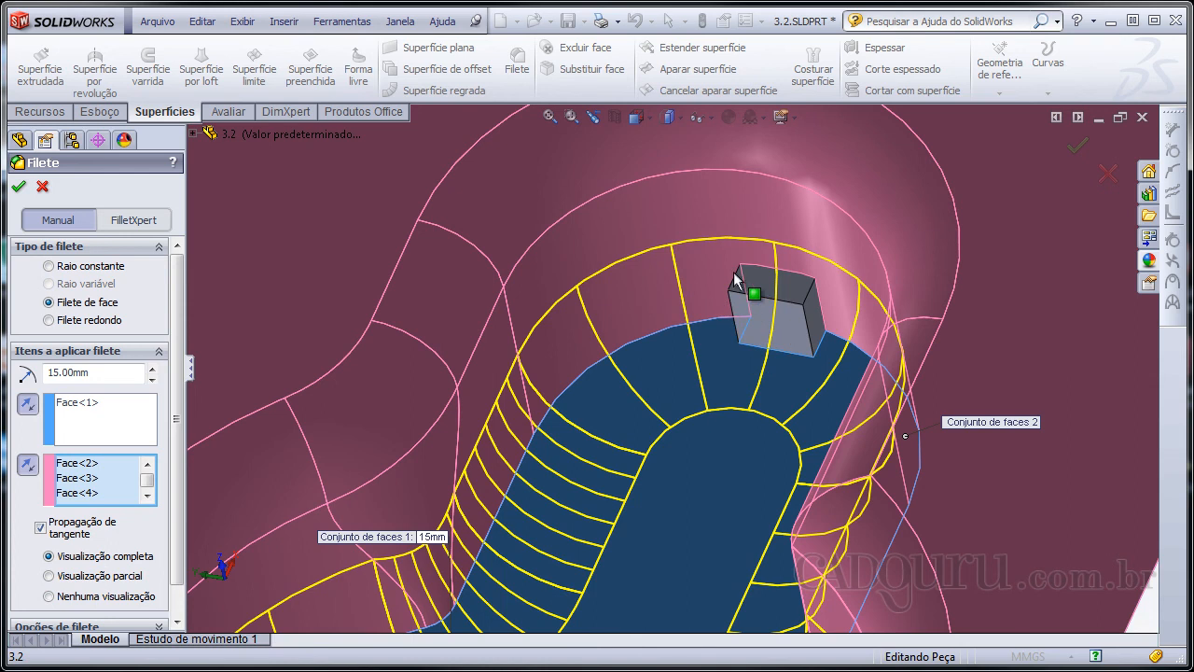
pyautogui.scroll(4, 709, 289)
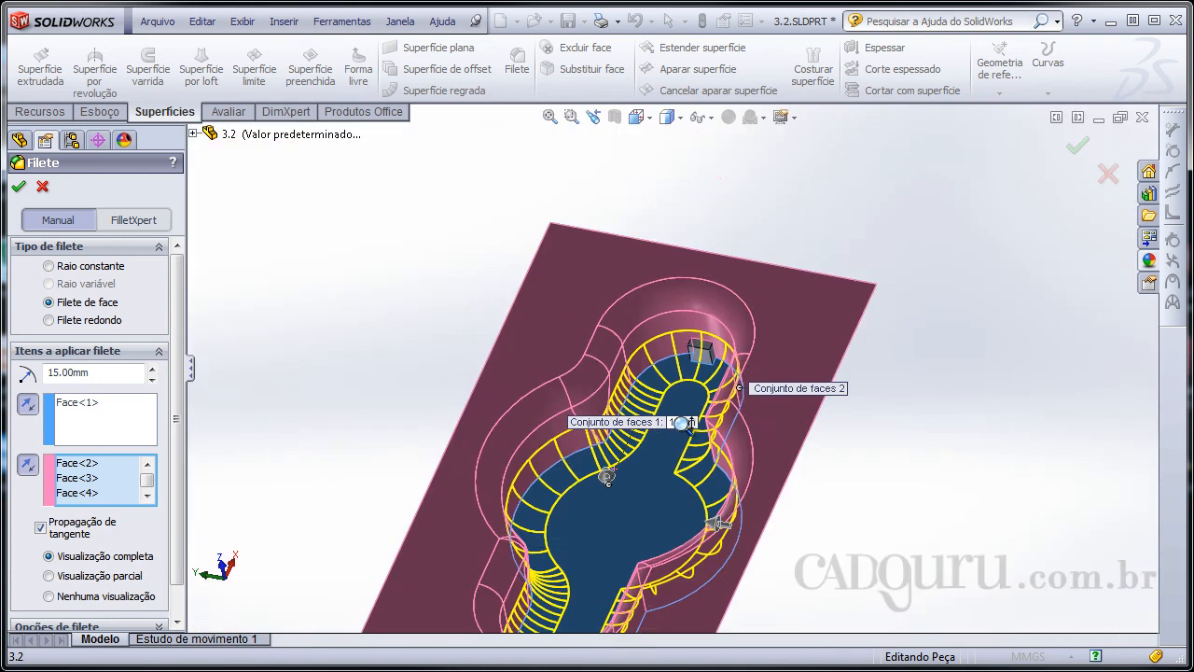
# - Apply the face fillet between the pocket floor and walls and inspect the rounded pocket from several sides
pyautogui.click(1076, 147)
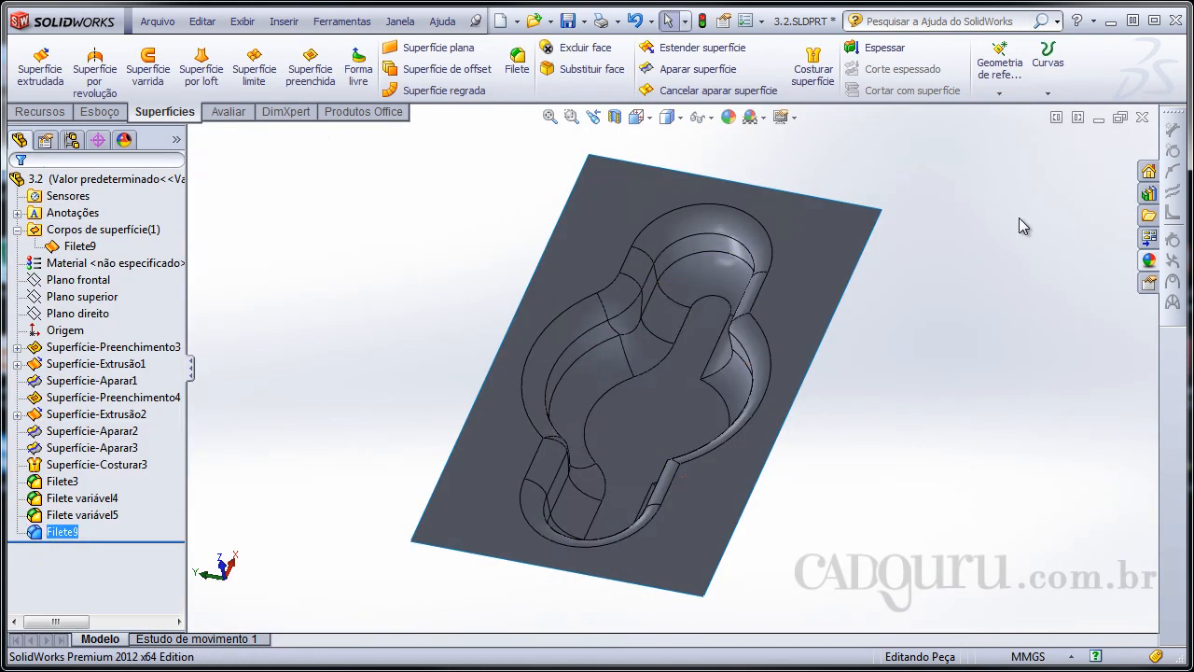
pyautogui.scroll(-5, 787, 266)
pyautogui.moveTo(786, 267); pyautogui.dragTo(626, 356, button='middle')
pyautogui.scroll(5, 799, 337)
pyautogui.scroll(-6, 749, 463)
pyautogui.scroll(5, 612, 388)
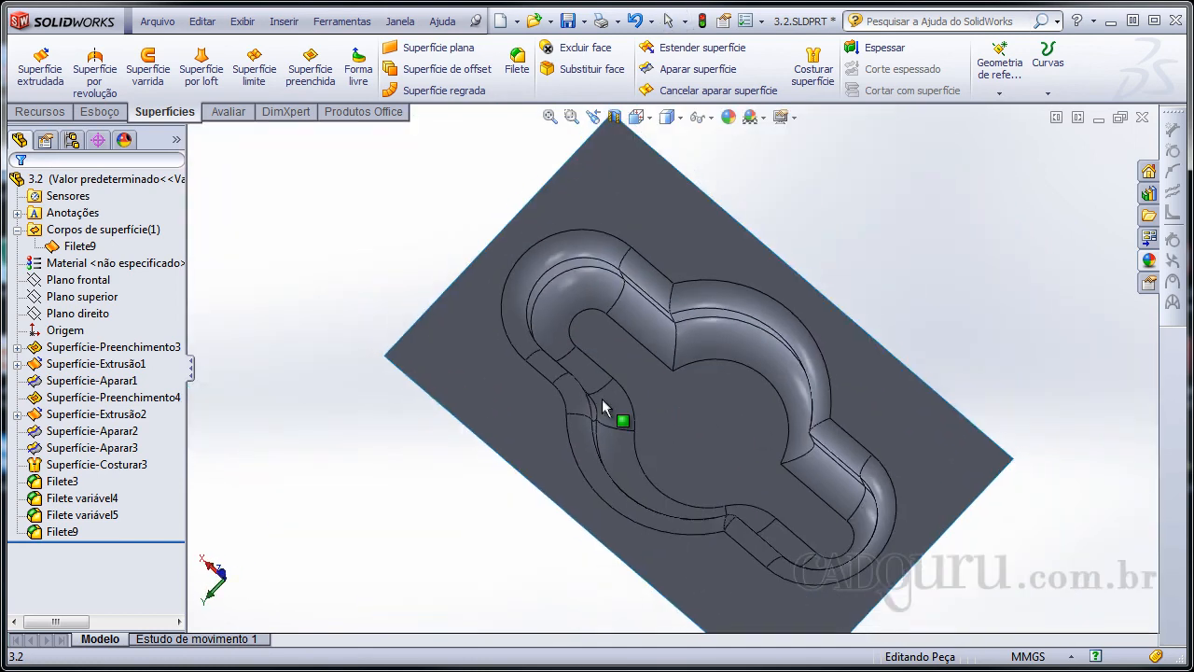
pyautogui.moveTo(693, 443); pyautogui.dragTo(724, 404, button='middle')
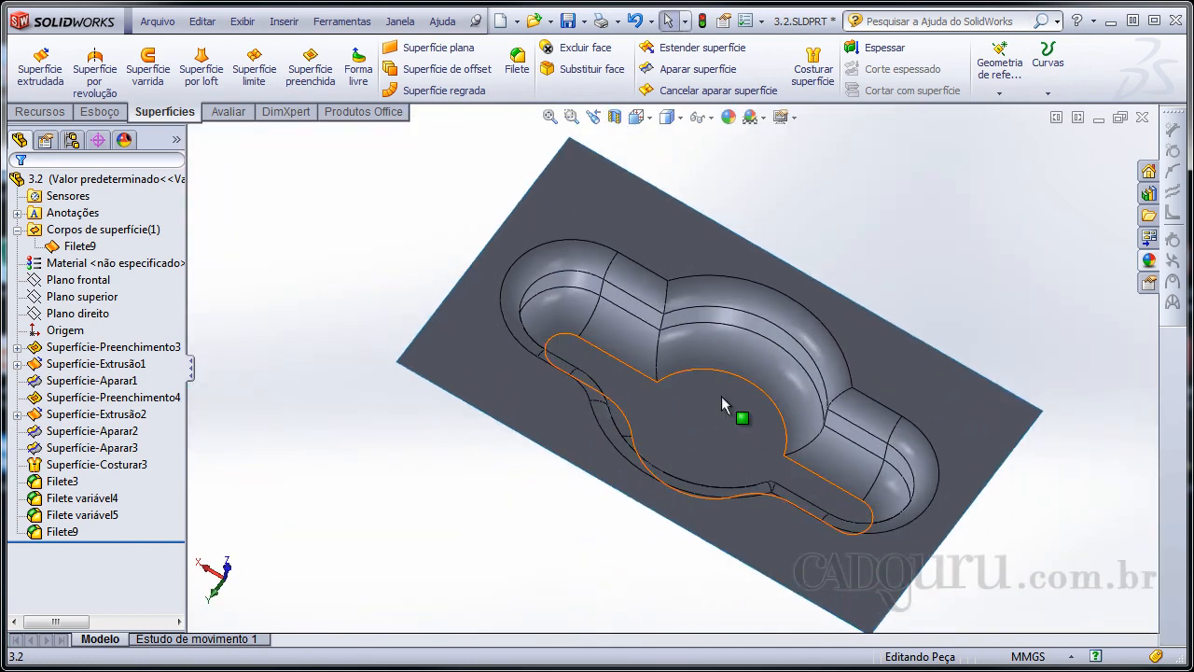